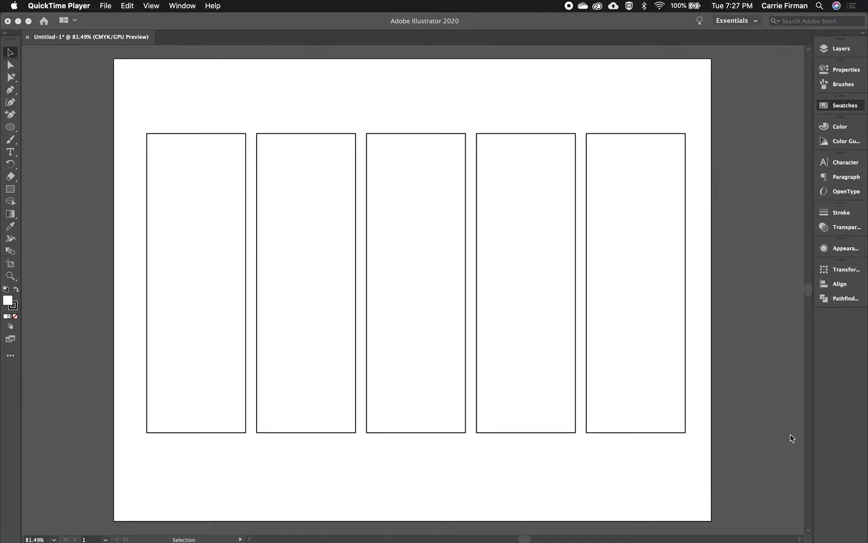
Marquee-select all five unfilled rectangles on the artboard
click(203, 101)
drag(203, 103, 614, 196)
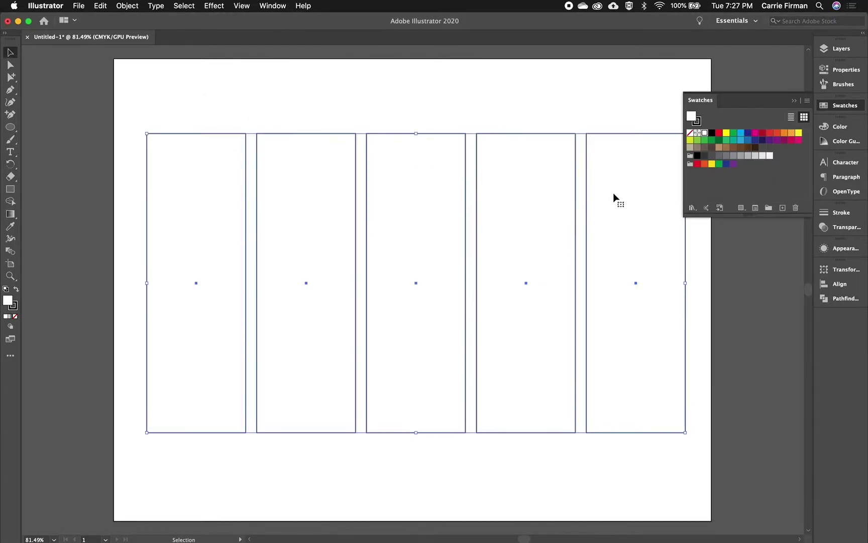
click(271, 6)
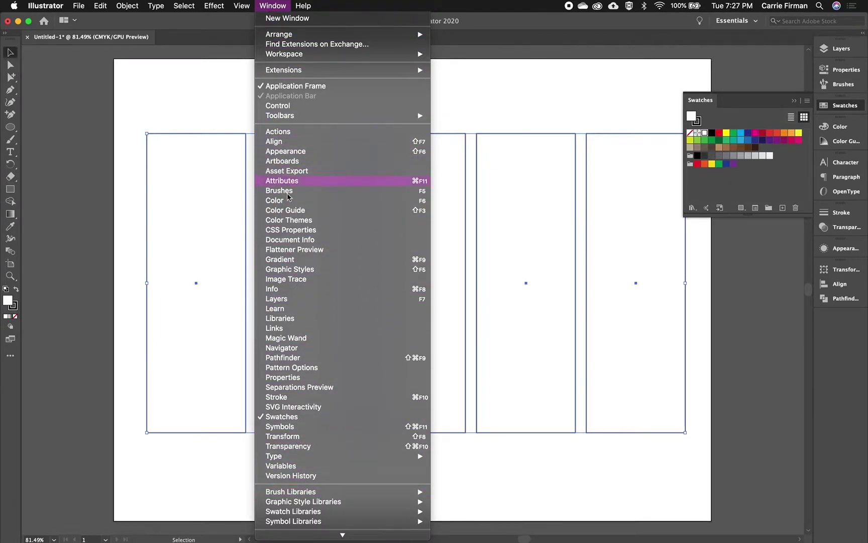
mouse_move(336, 501)
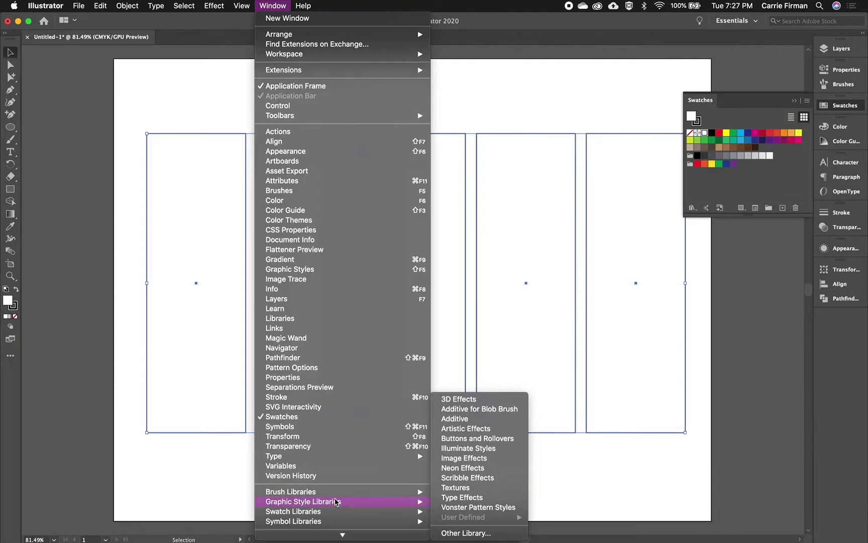
click(729, 313)
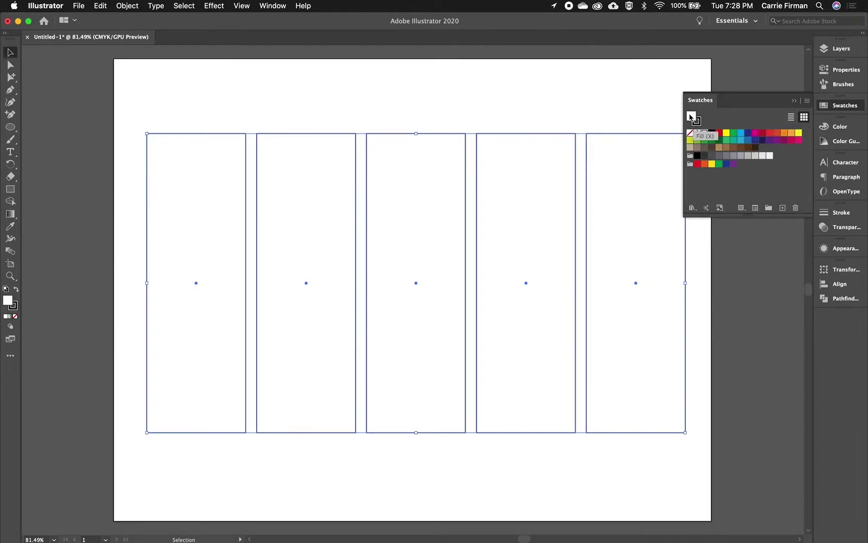
Try cyan, green and brown fills, settle on teal, and save teal as a new swatch
click(741, 134)
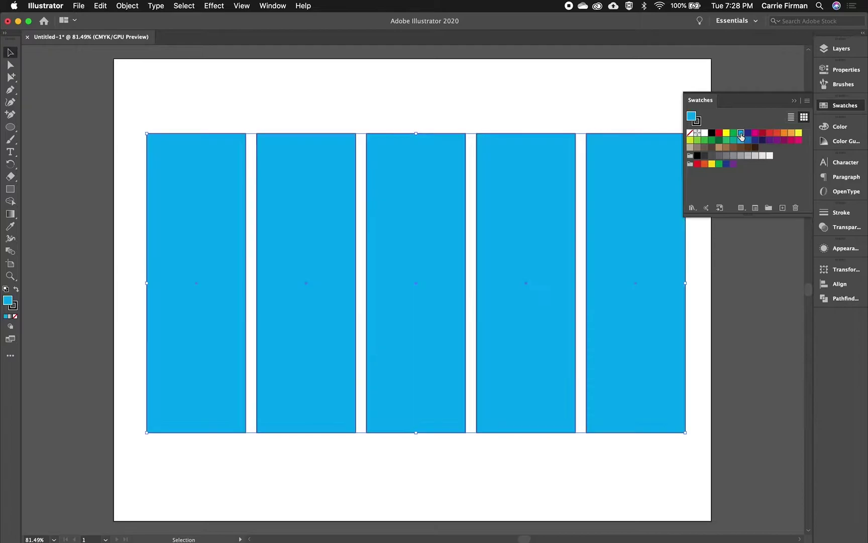
click(734, 134)
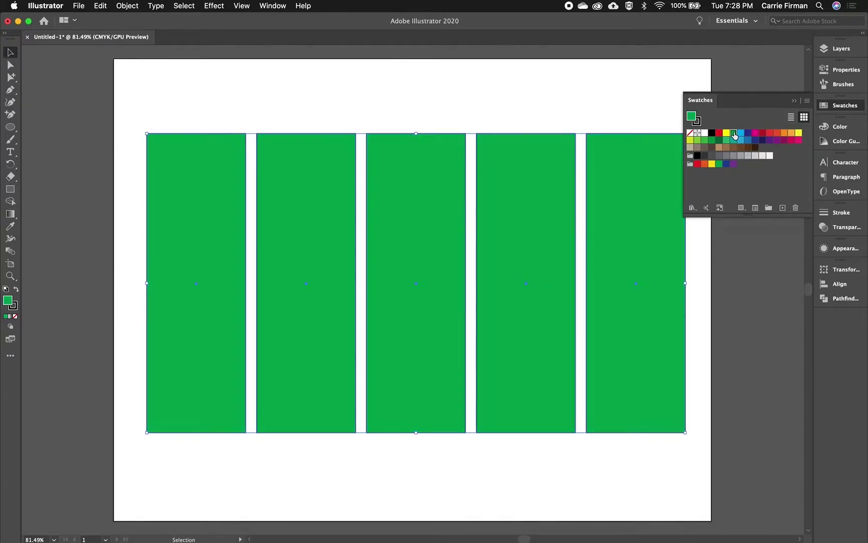
click(733, 140)
click(741, 140)
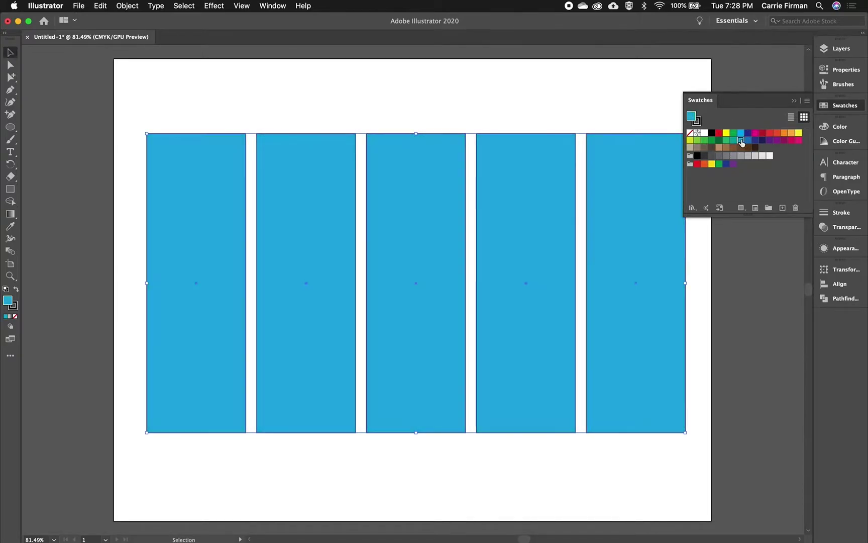
click(741, 148)
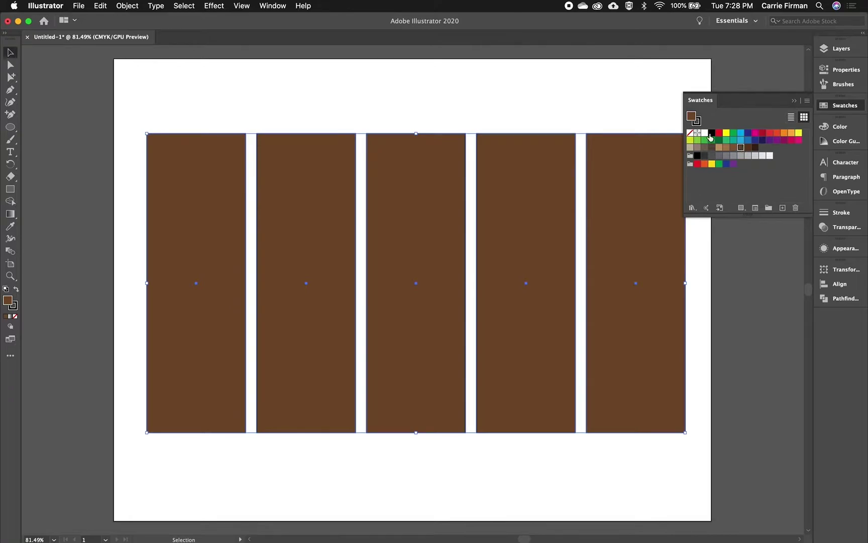
click(734, 141)
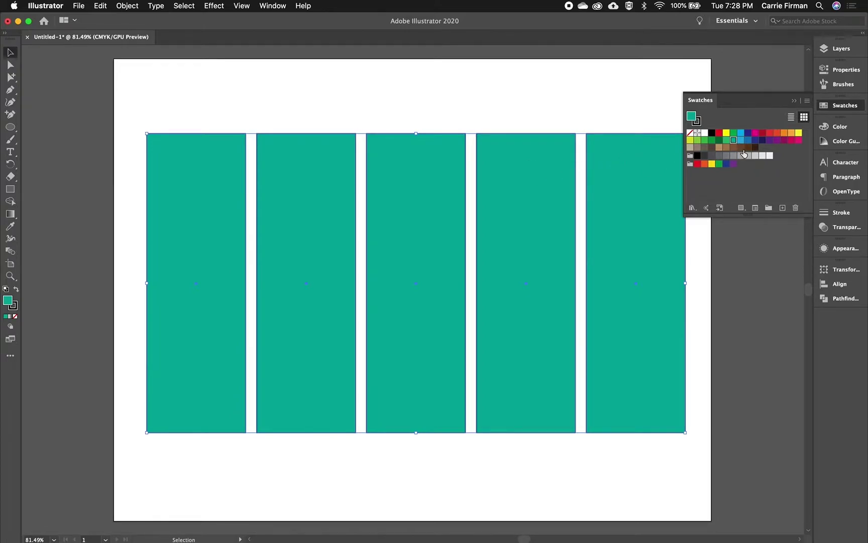
drag(735, 143, 783, 210)
Rename the copied swatch 'My teal' and raise its cyan, magenta and yellow with Preview on
double_click(762, 148)
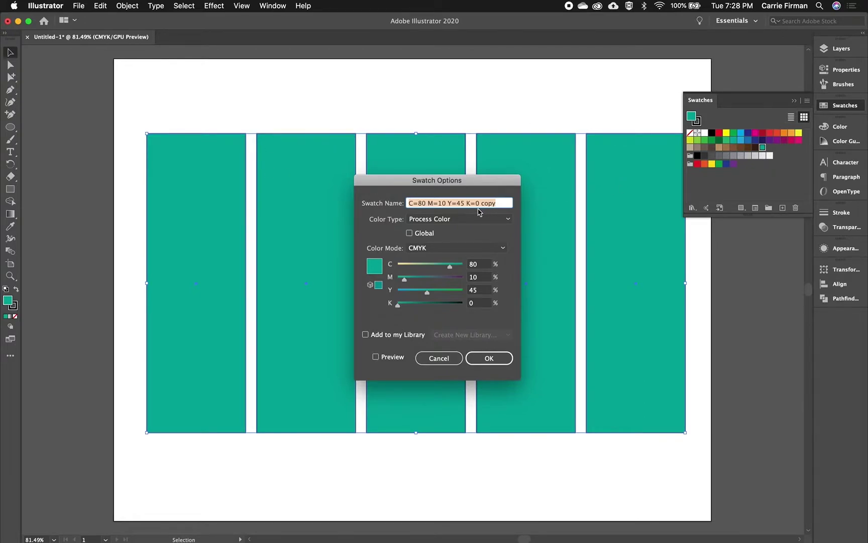
text(My teal)
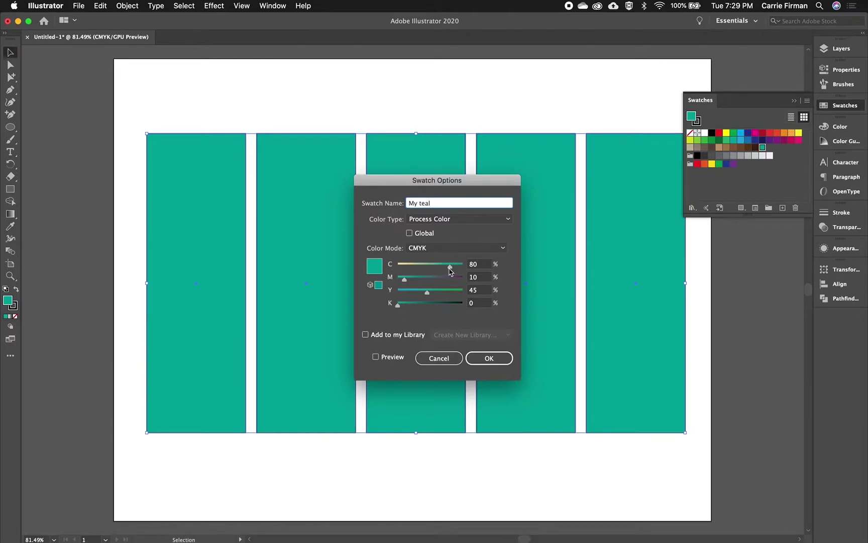
drag(450, 268, 457, 269)
drag(405, 281, 417, 283)
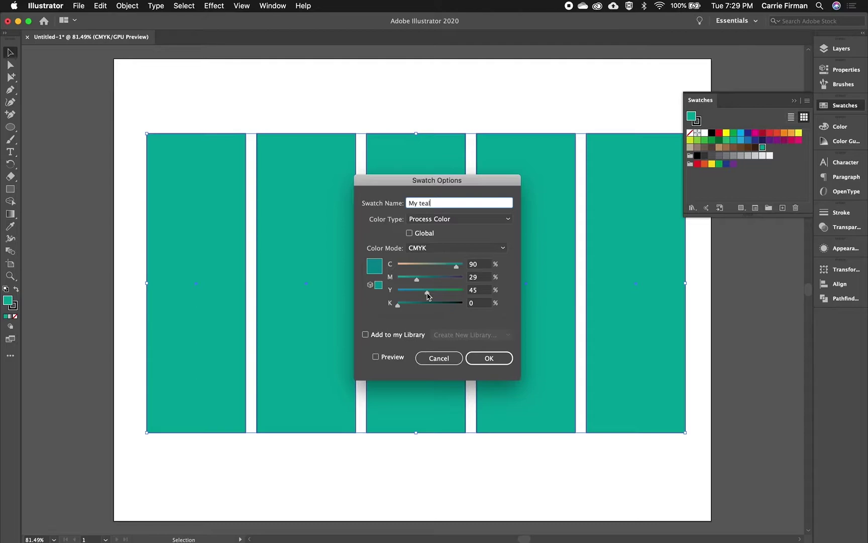
drag(427, 296, 457, 297)
click(376, 356)
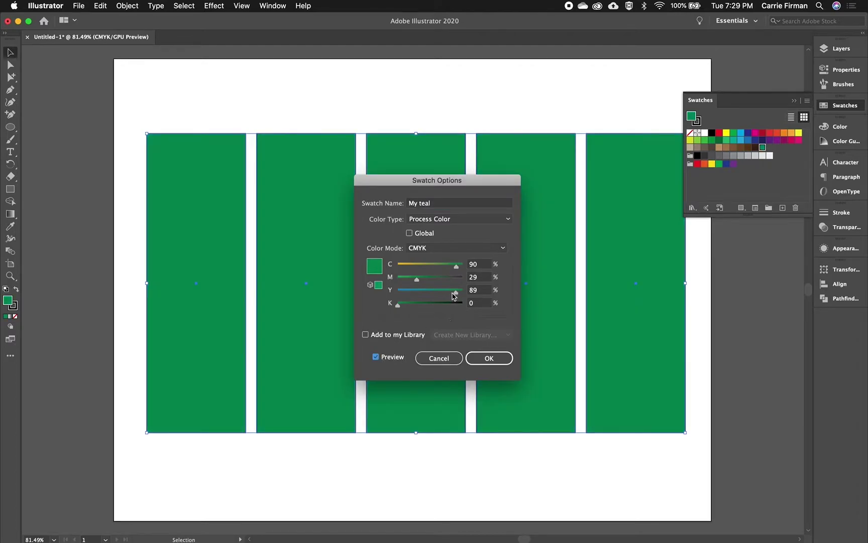
Fine-tune My teal to C 96, M 37, Y 50, K 32 and confirm
drag(456, 292, 423, 295)
drag(398, 307, 423, 306)
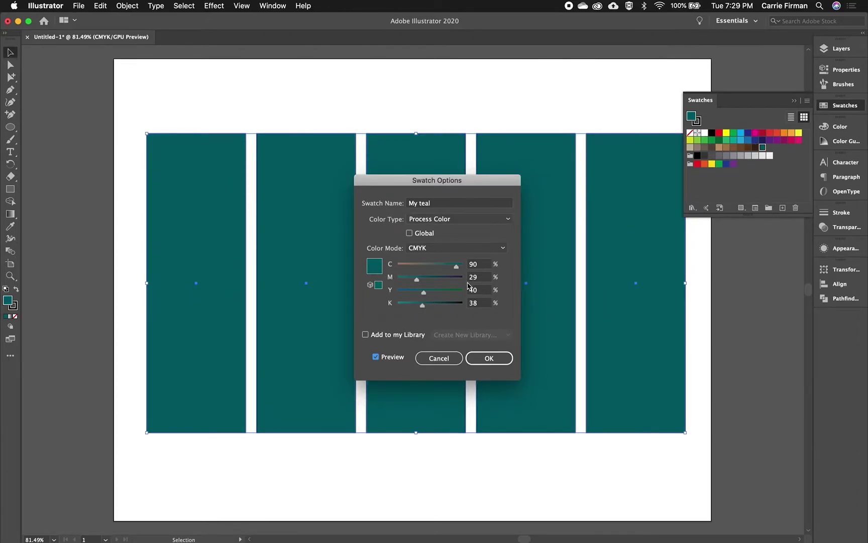
drag(426, 294, 433, 297)
drag(417, 279, 460, 266)
drag(422, 304, 418, 306)
click(501, 360)
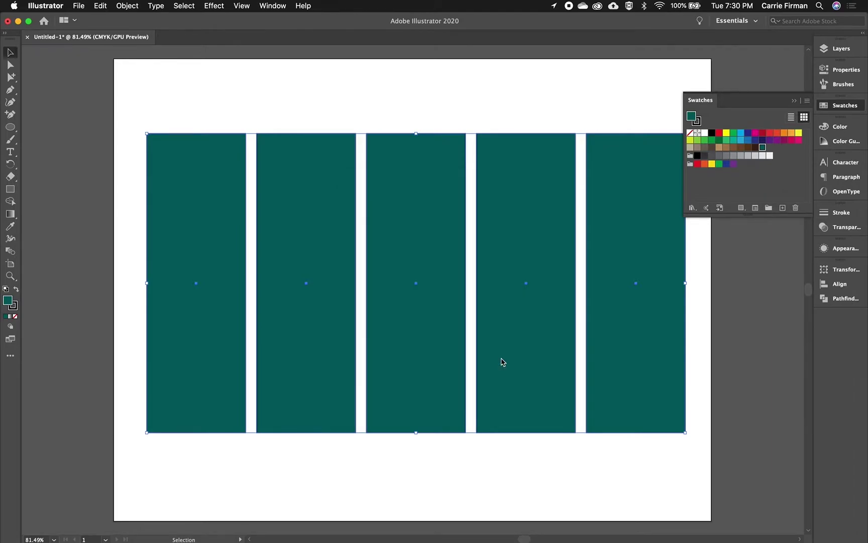
Create a colour group named 'Project 2 Colors' from the selected My teal swatch
click(770, 211)
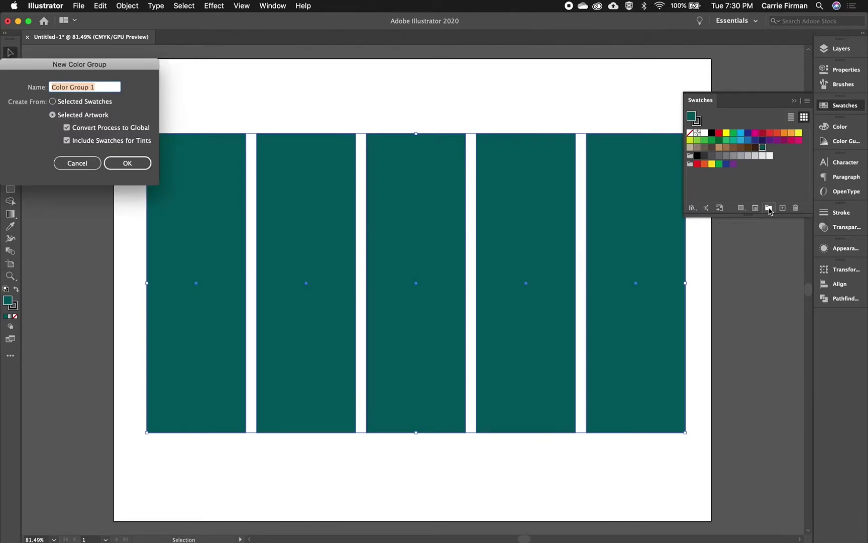
drag(124, 70, 623, 209)
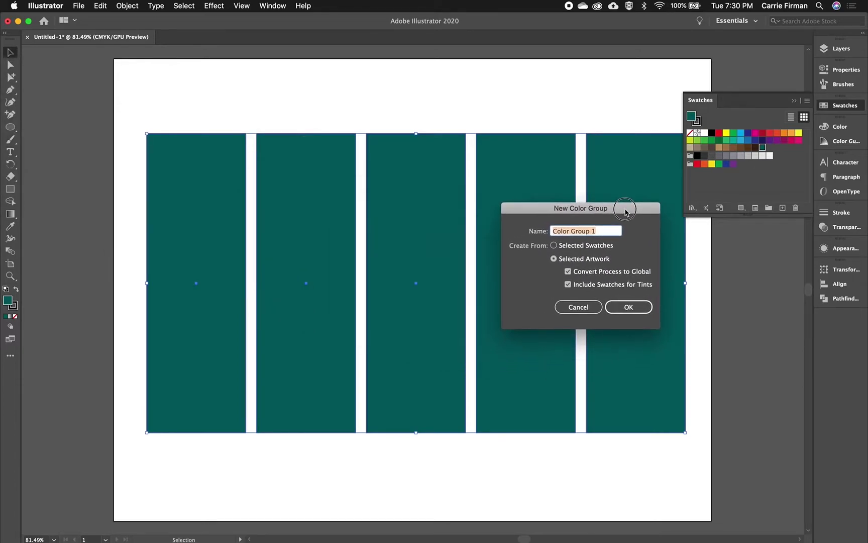
text(Project 2 Colors)
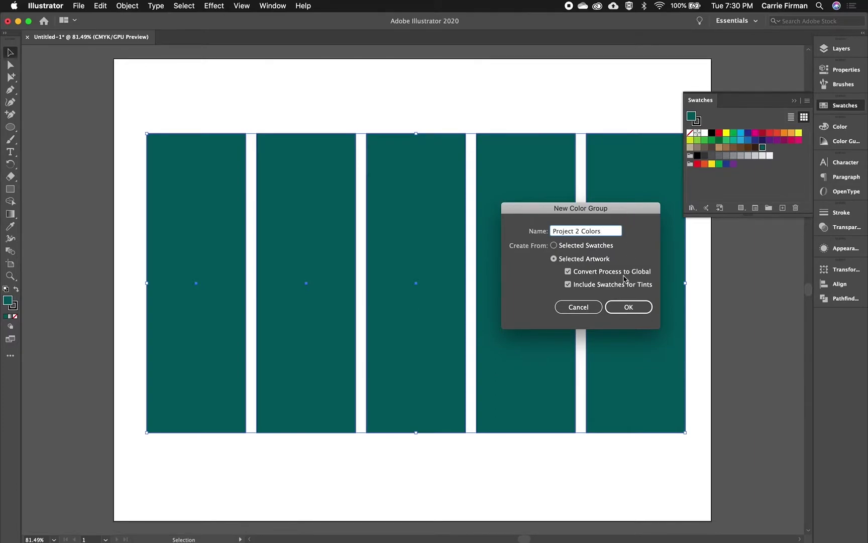
click(554, 246)
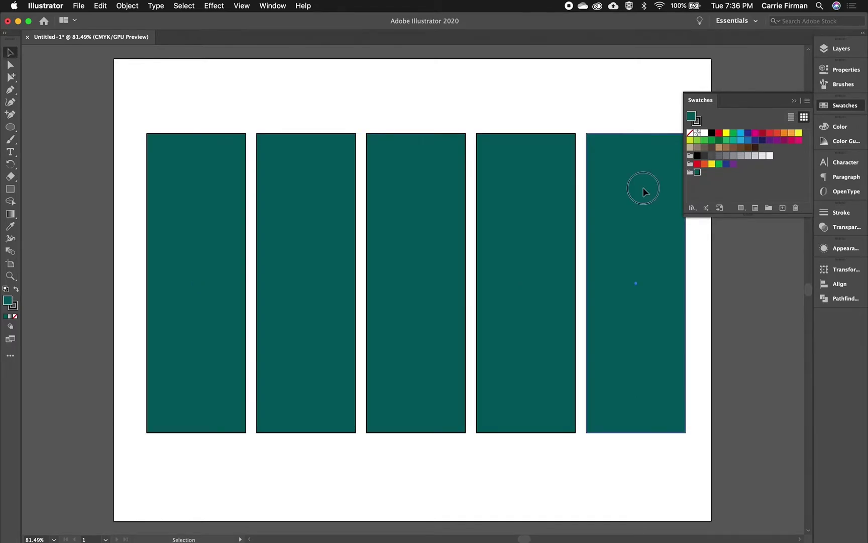
click(643, 188)
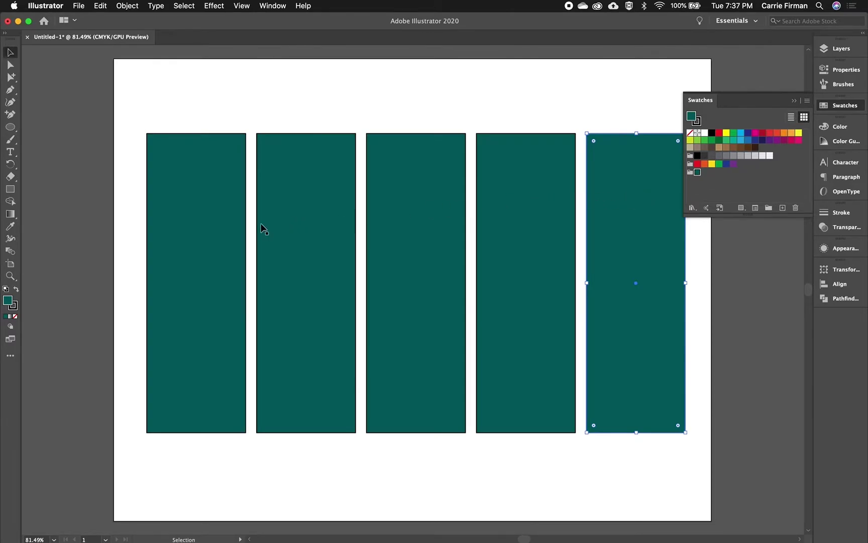
Duplicate My teal, move 'My teal copy' into the colour group, and select the second rectangle
click(219, 234)
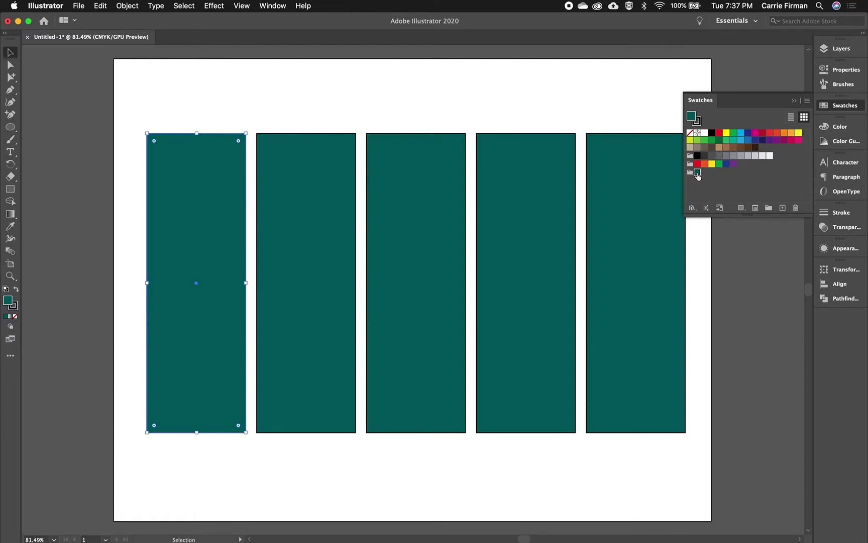
drag(697, 173, 783, 207)
drag(762, 147, 705, 172)
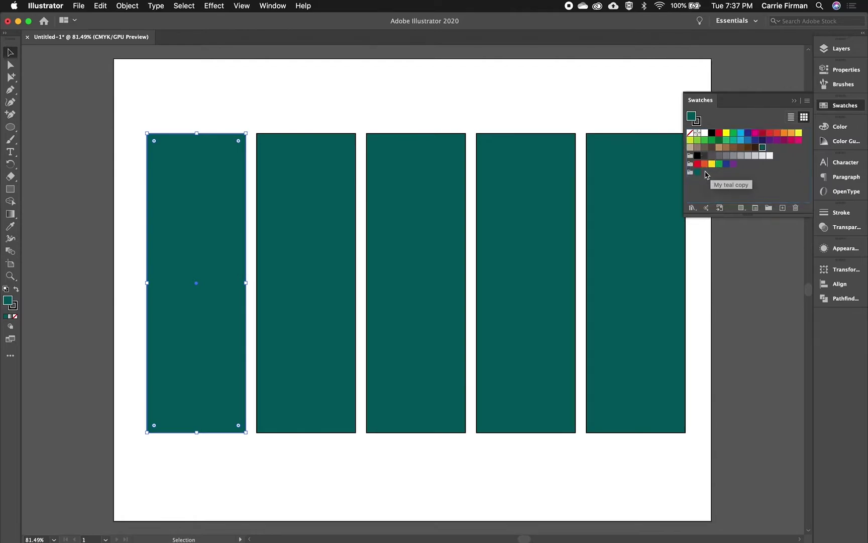
drag(762, 147, 702, 174)
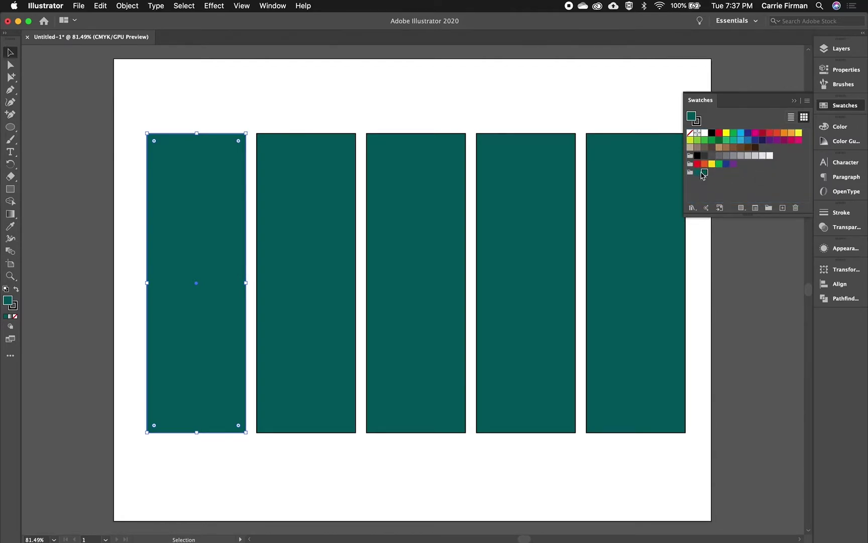
click(328, 209)
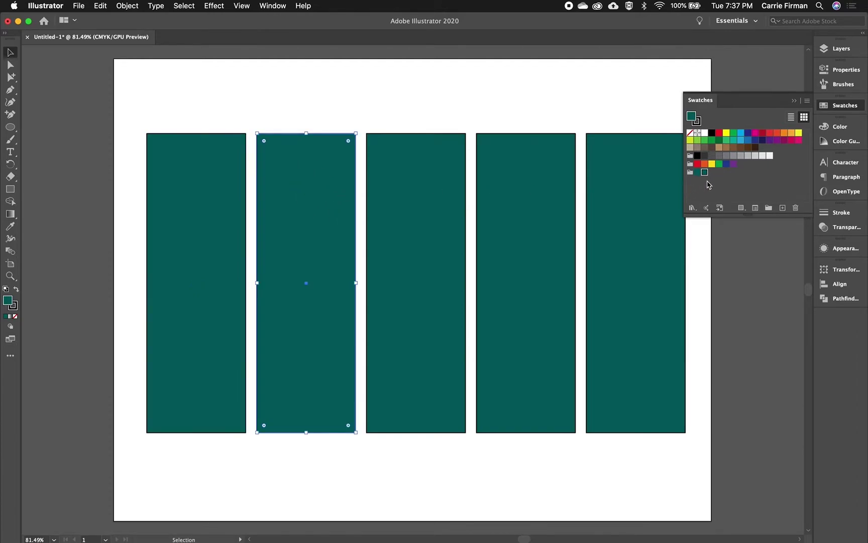
click(232, 234)
click(302, 222)
Rename the copy 'My teal 2' and darken it to K 46, recolouring the second rectangle
double_click(705, 173)
double_click(529, 228)
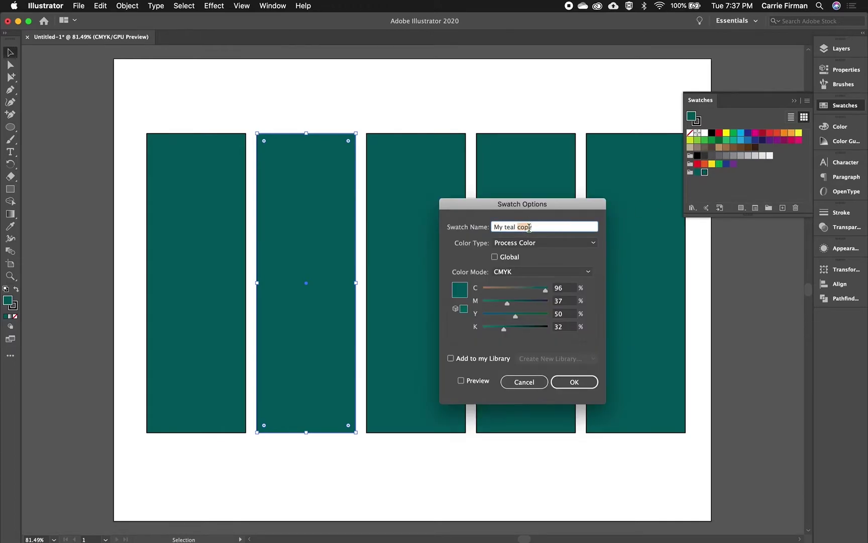
text(2)
click(479, 380)
drag(505, 329, 514, 331)
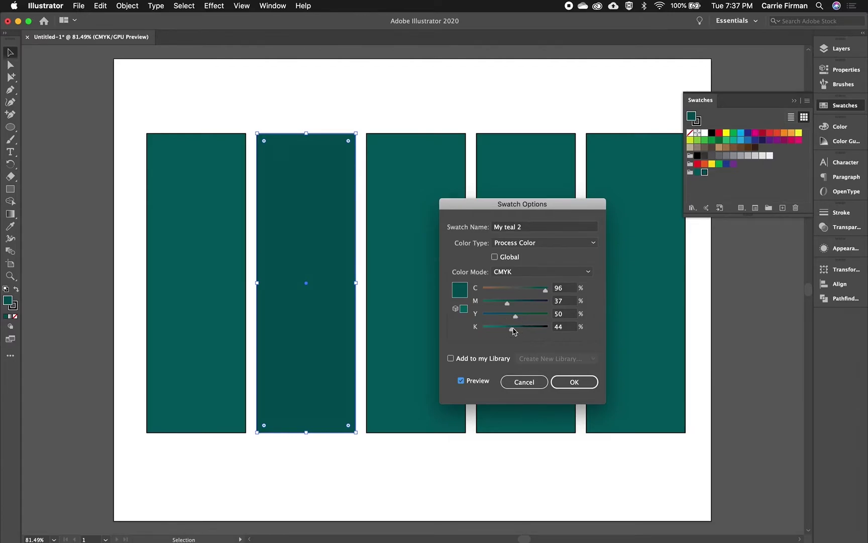
click(557, 326)
drag(512, 330, 513, 331)
click(591, 384)
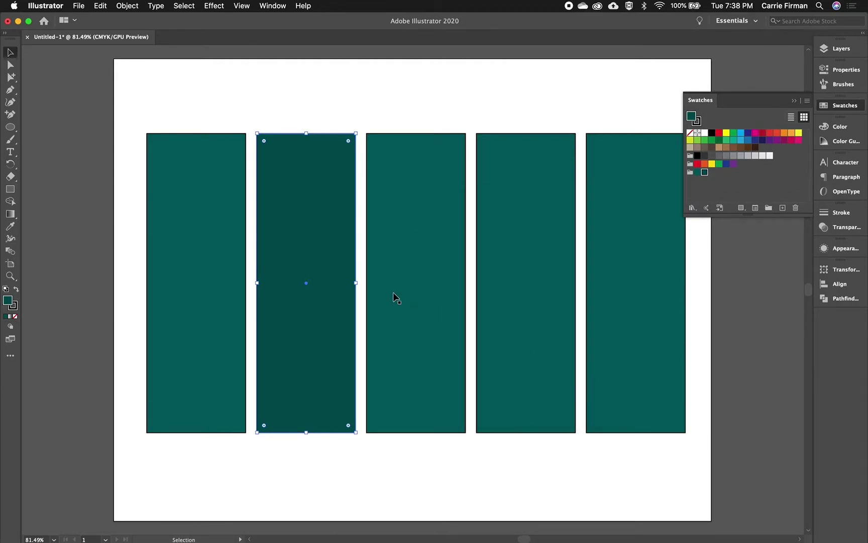
Fill the third rectangle with My teal 2 and add a copy of it to the colour group
click(427, 290)
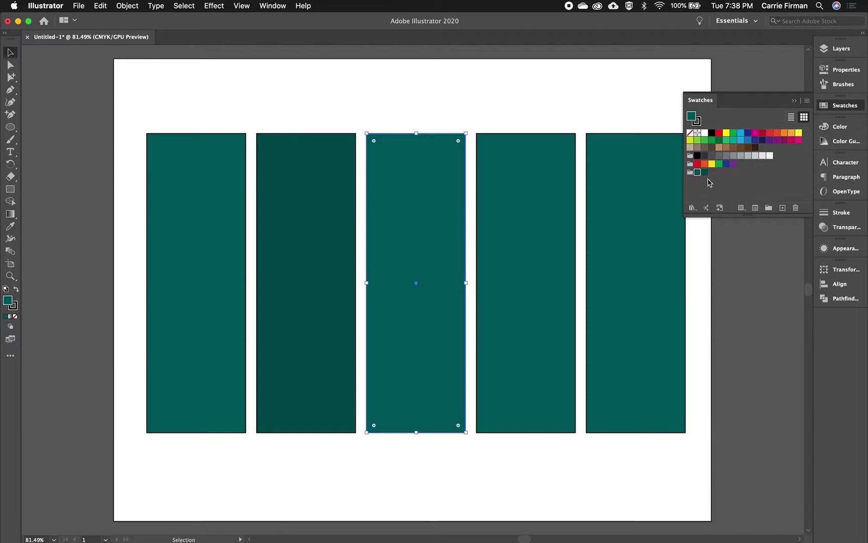
click(703, 172)
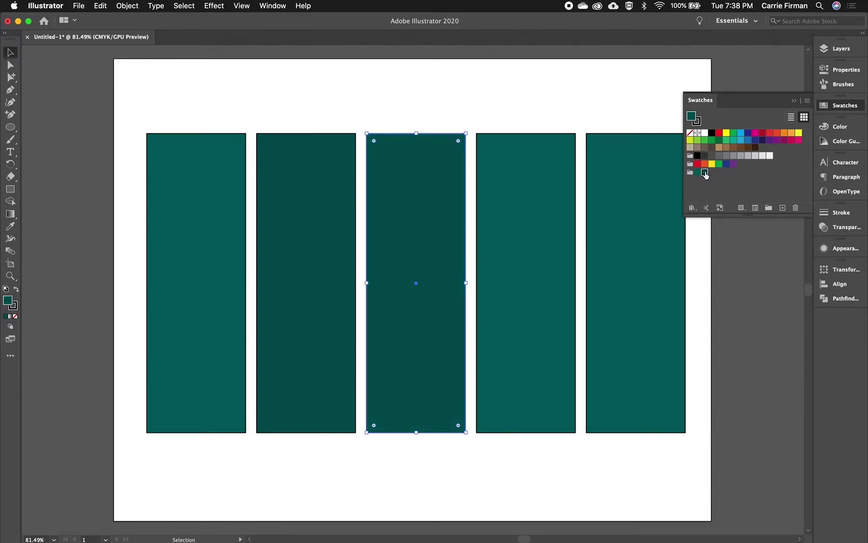
drag(705, 173, 783, 208)
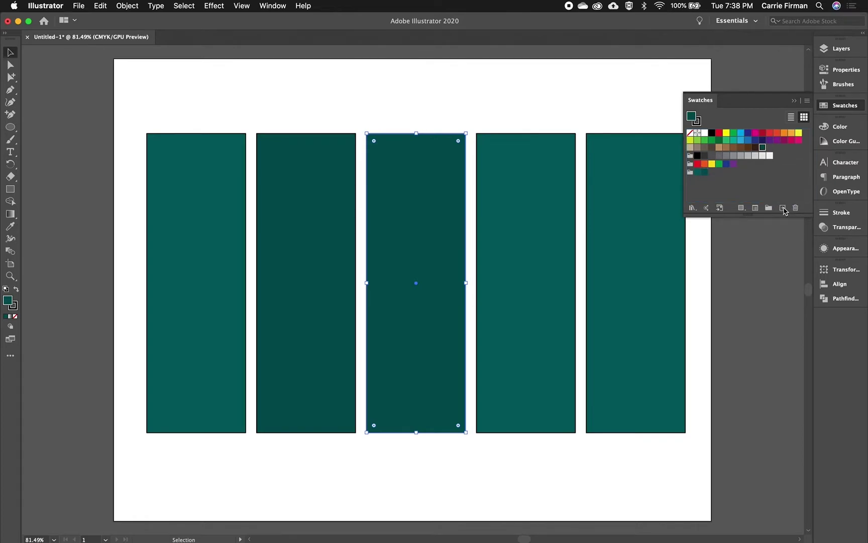
click(762, 149)
drag(762, 149, 710, 173)
Darken the 'My teal 2 copy' swatch to K 61 with Preview on
double_click(712, 173)
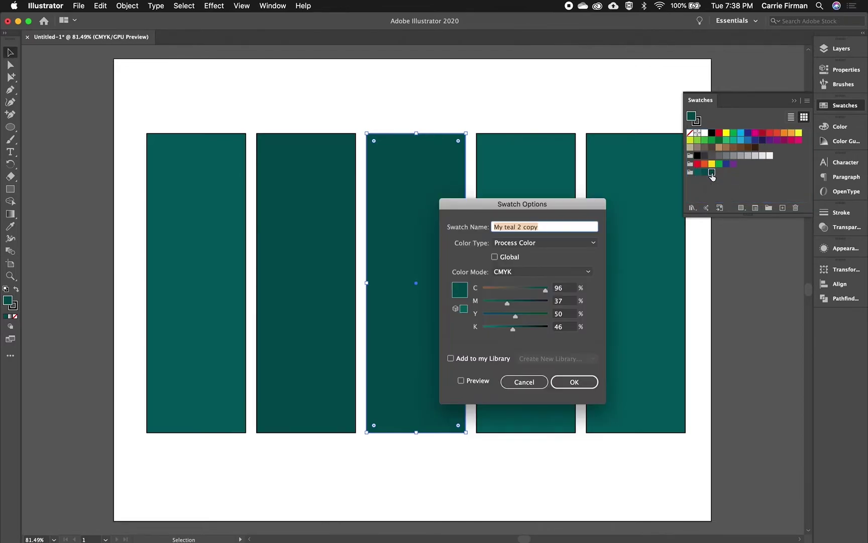
click(480, 382)
drag(513, 329, 524, 331)
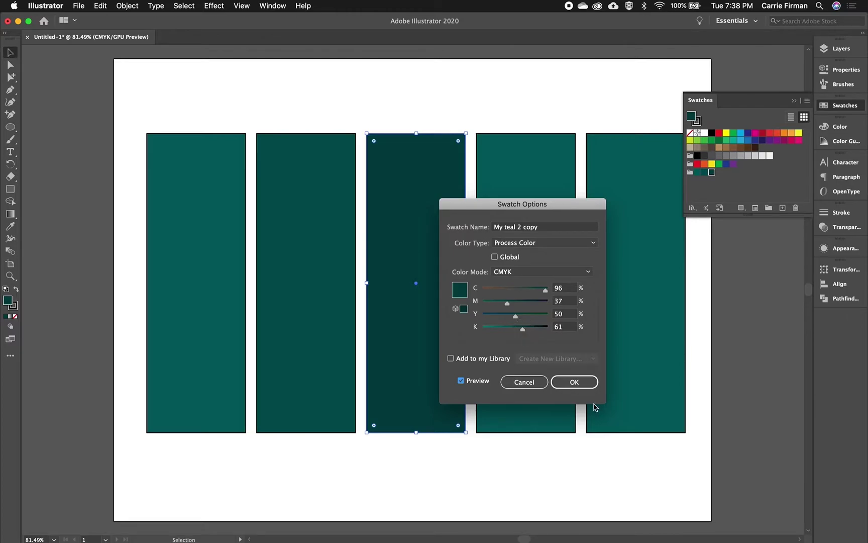
click(592, 387)
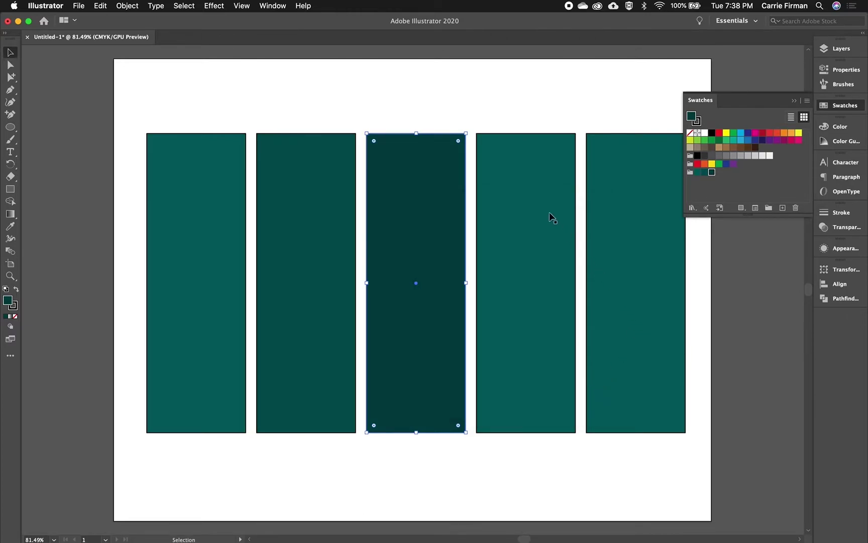
Fill the fourth rectangle with the K 61 swatch and duplicate it into the colour group
click(550, 198)
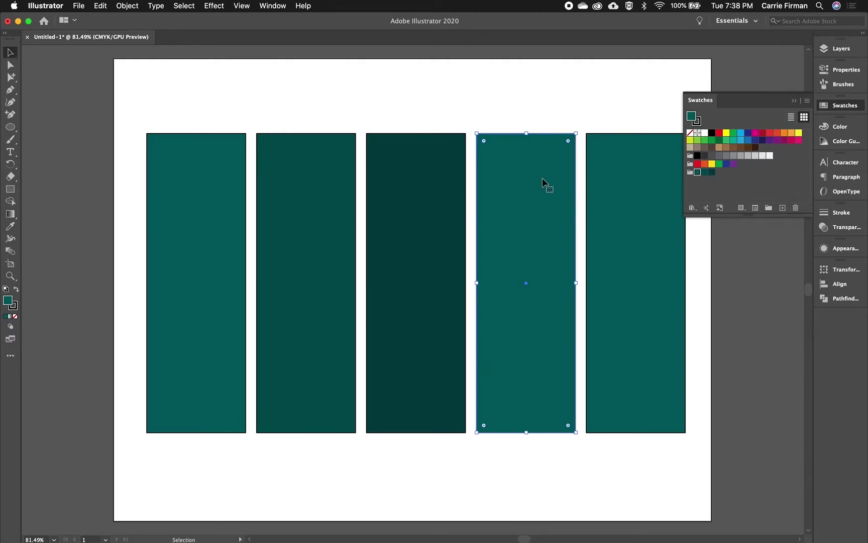
click(712, 172)
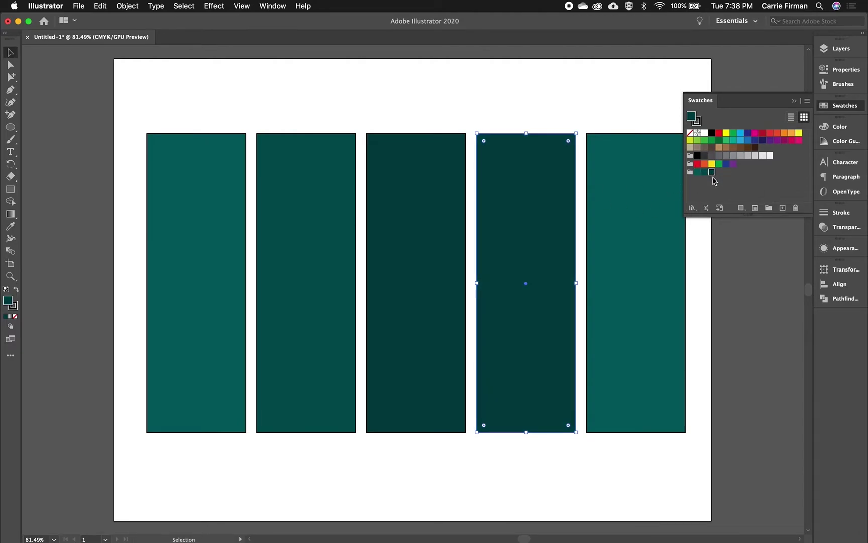
drag(713, 174, 784, 211)
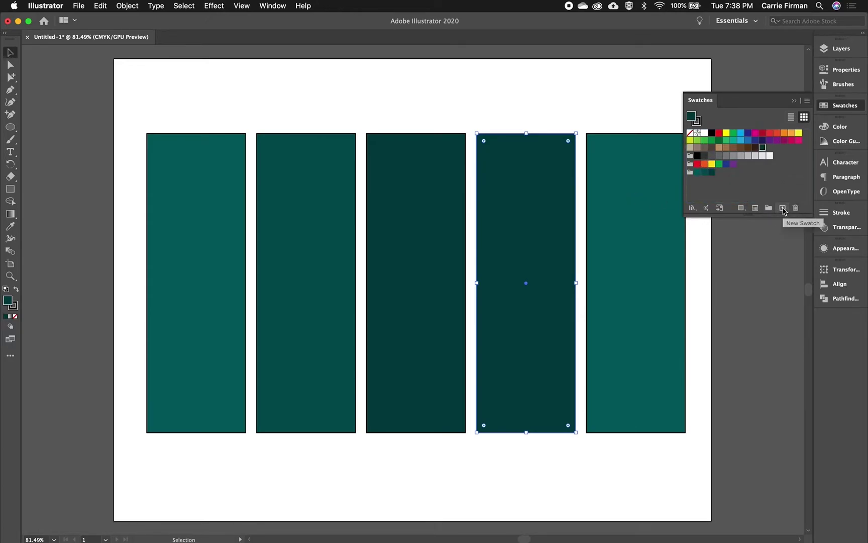
click(762, 147)
drag(720, 172, 719, 172)
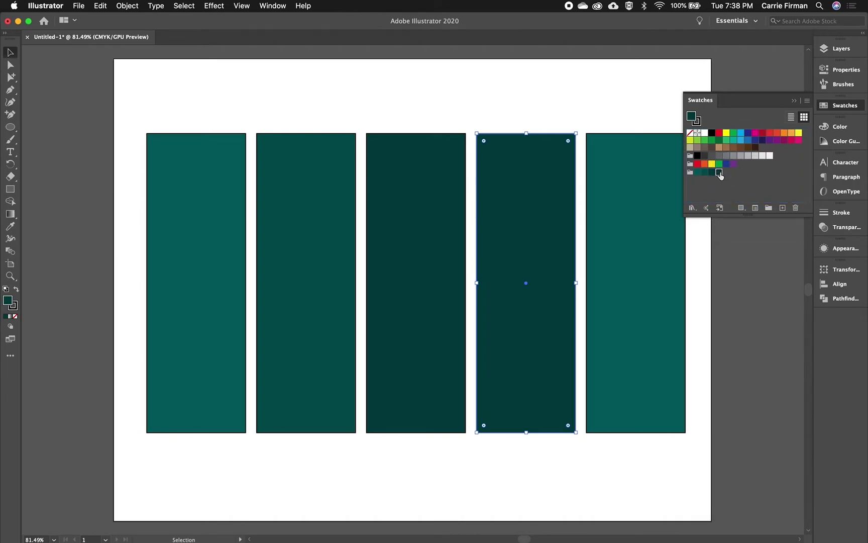
Darken the new 'My teal 2 copy 2' swatch to K 75
double_click(719, 172)
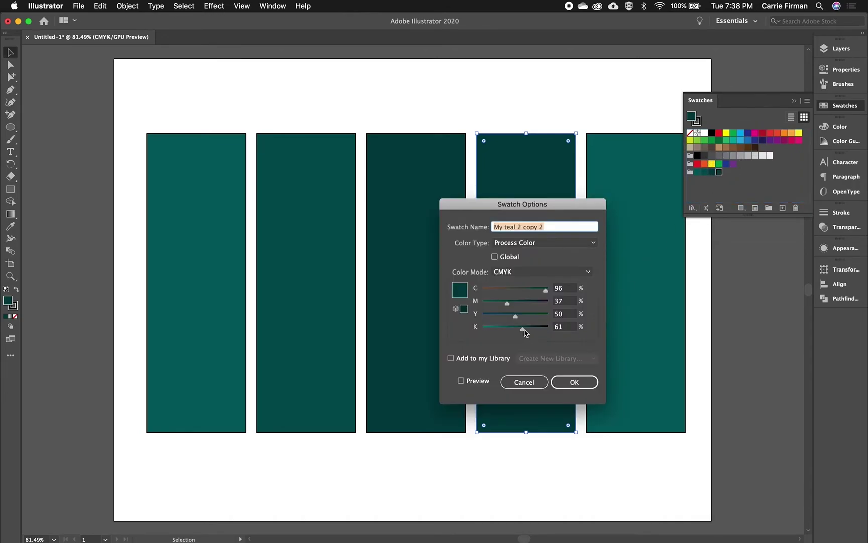
drag(524, 330, 533, 328)
click(571, 383)
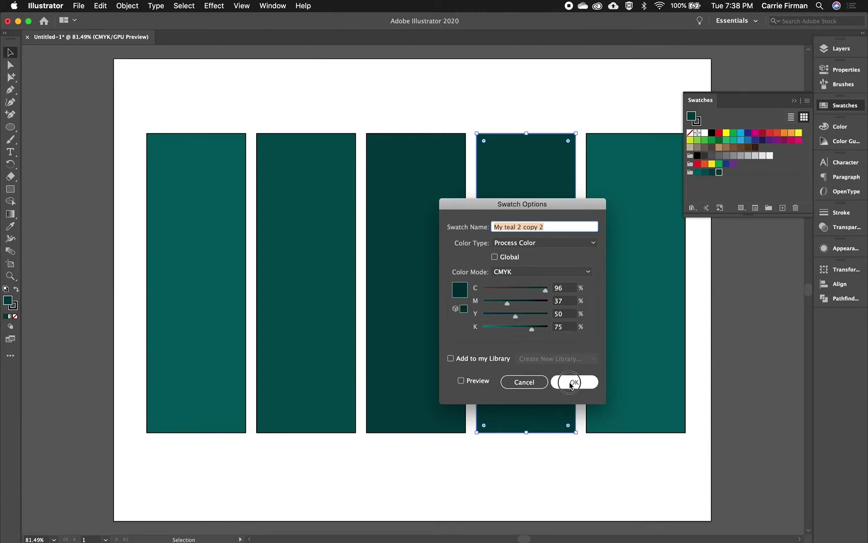
Select the fifth rectangle and add a fresh copy of My teal to the colour group
click(640, 202)
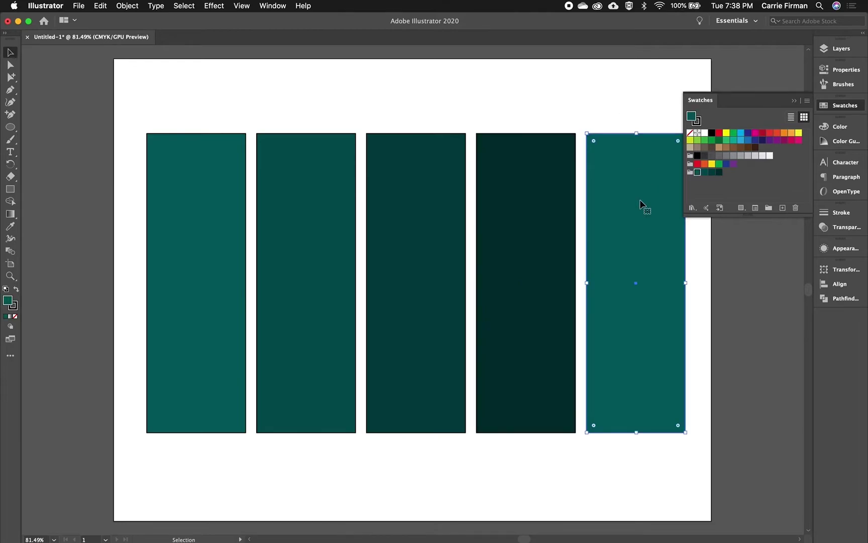
drag(698, 173, 782, 208)
drag(762, 148, 695, 174)
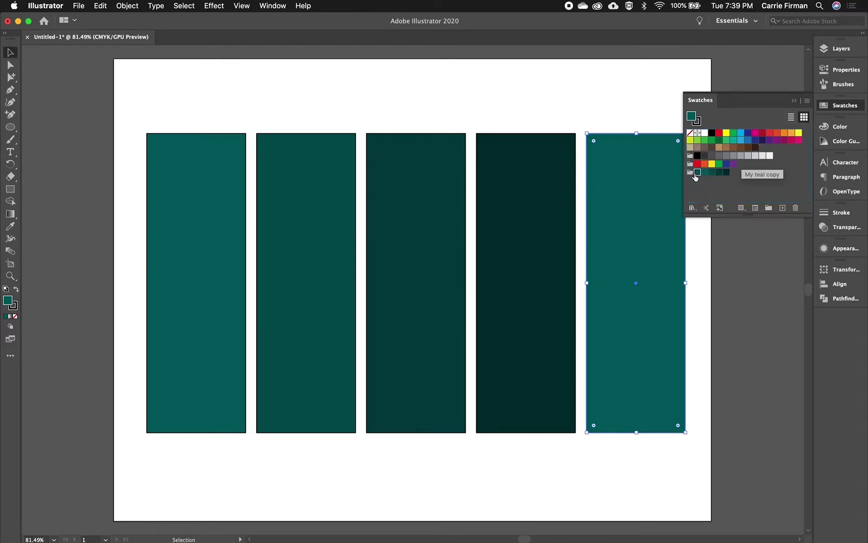
double_click(698, 173)
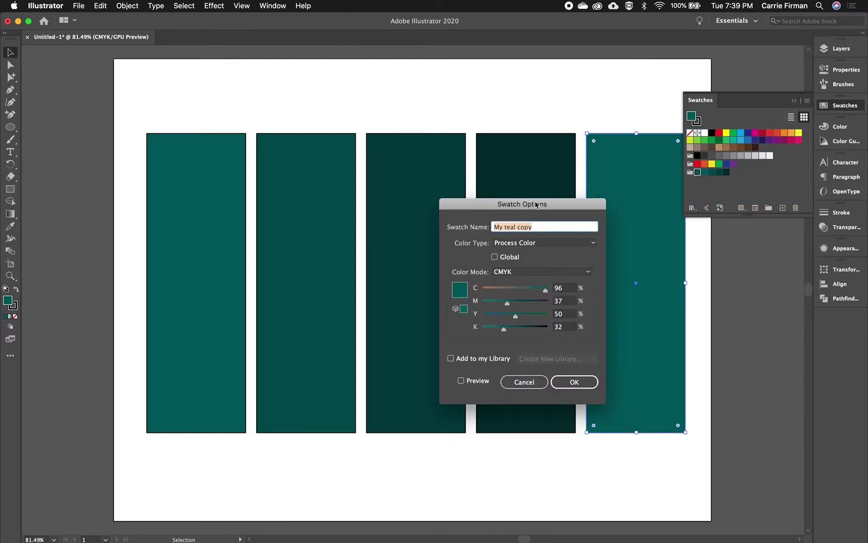
Rename the copy 'My teal tint 1', lighten it to about K 16, and move that rectangle far left
drag(536, 204, 379, 216)
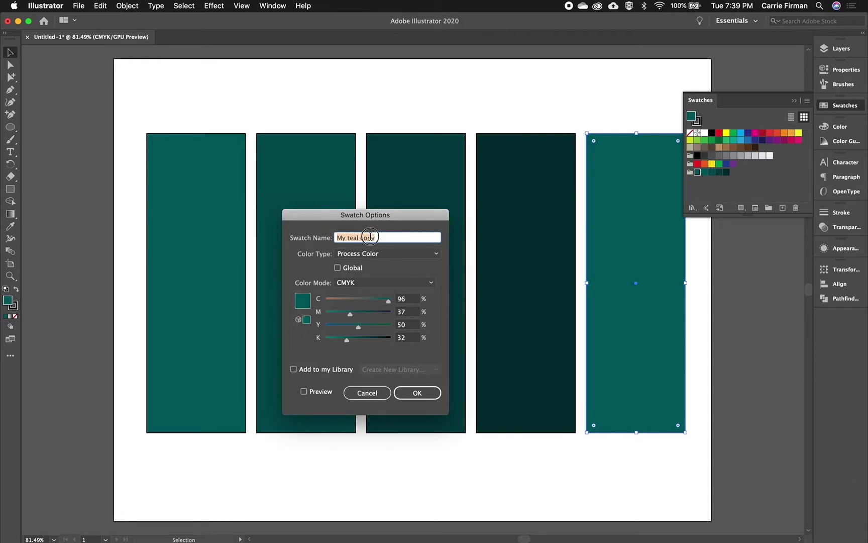
click(370, 237)
double_click(368, 237)
text(tint 1)
drag(347, 343, 339, 345)
click(326, 393)
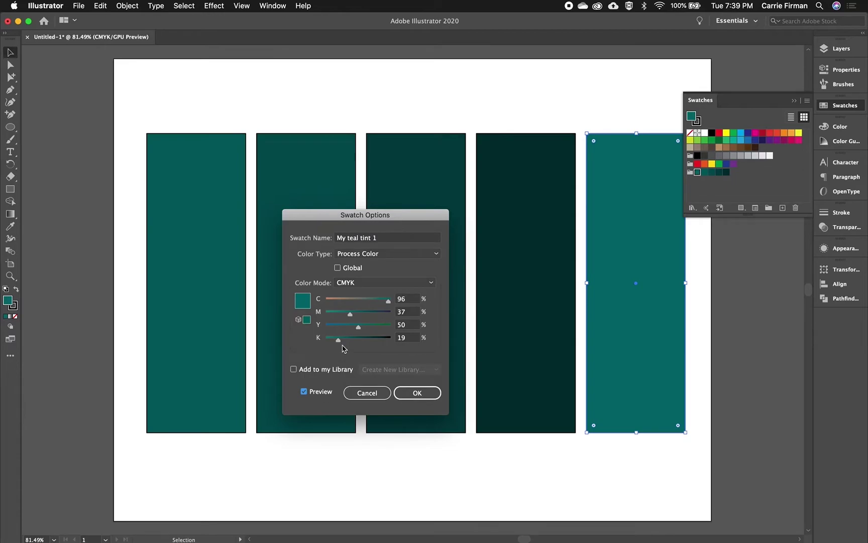
drag(338, 342, 336, 342)
click(414, 392)
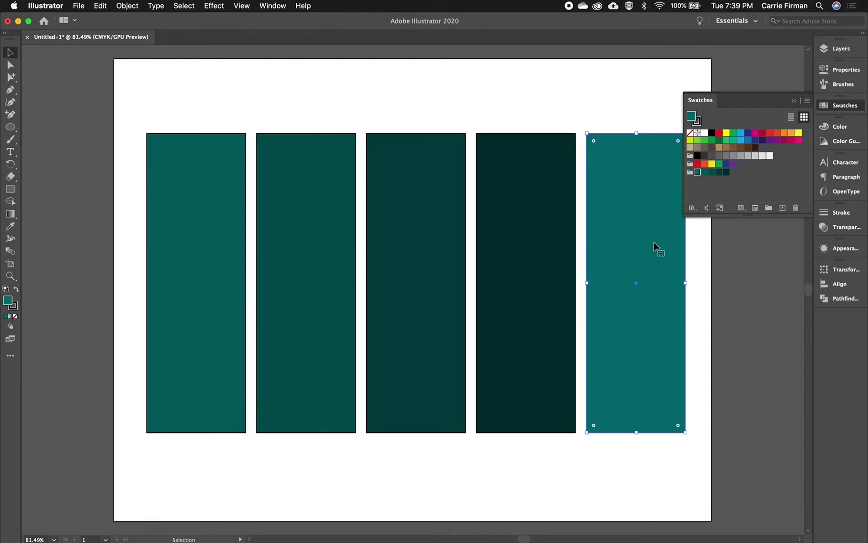
drag(655, 246, 105, 244)
Marquee-select the five rectangles, shift the row right into place, then deselect
drag(102, 96, 562, 261)
drag(505, 339, 622, 368)
click(734, 463)
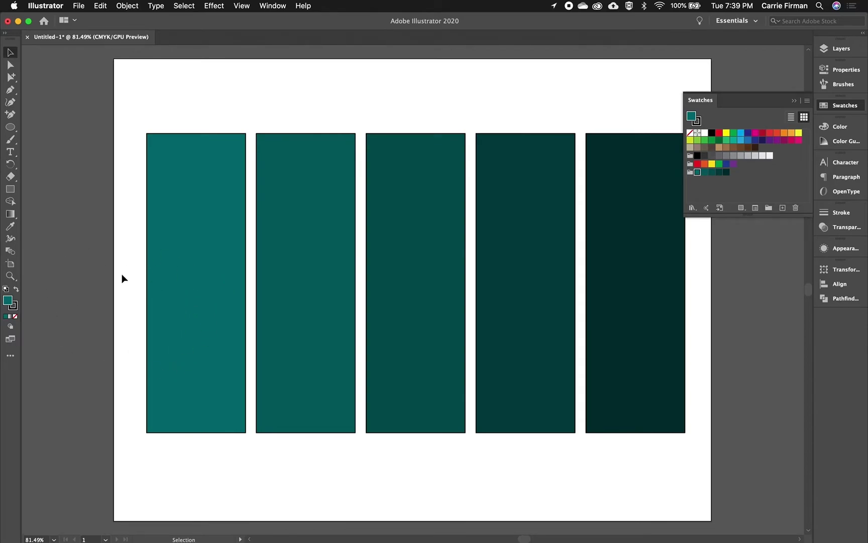
Set the stroke of all five teal rectangles to [None], then deselect them
drag(183, 113, 624, 247)
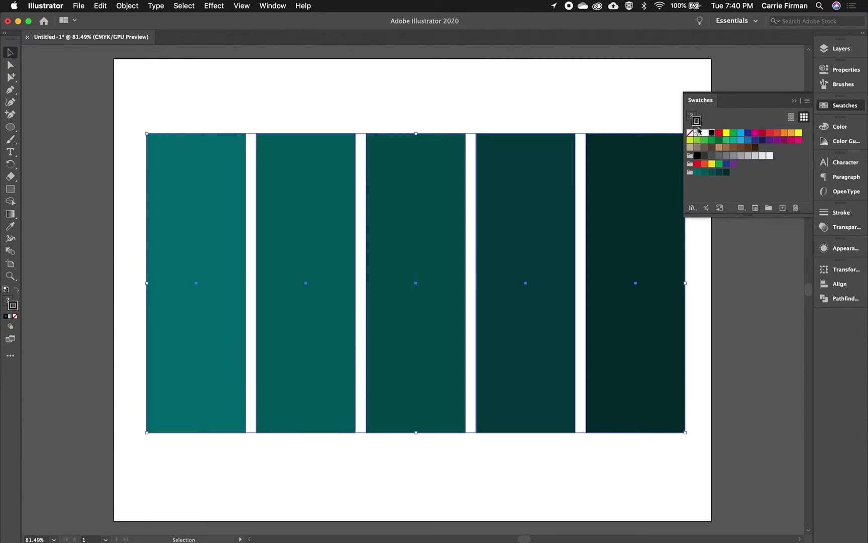
click(691, 133)
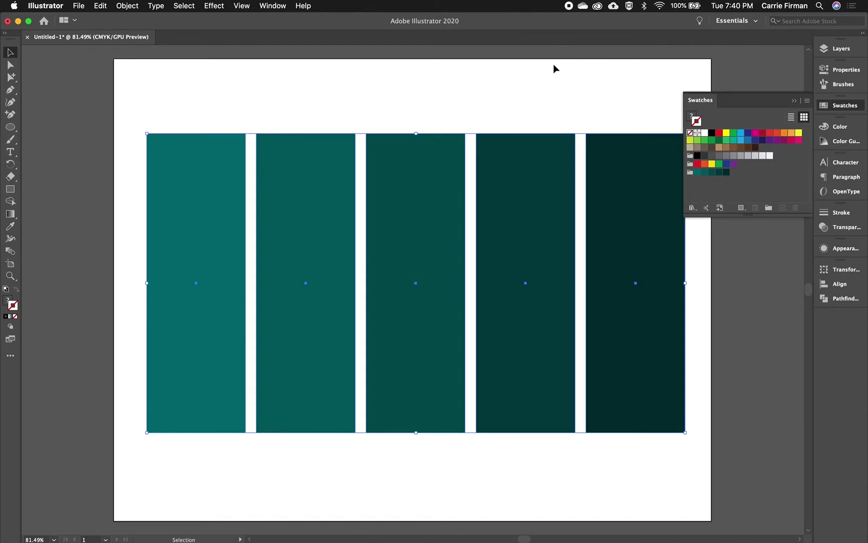
click(524, 100)
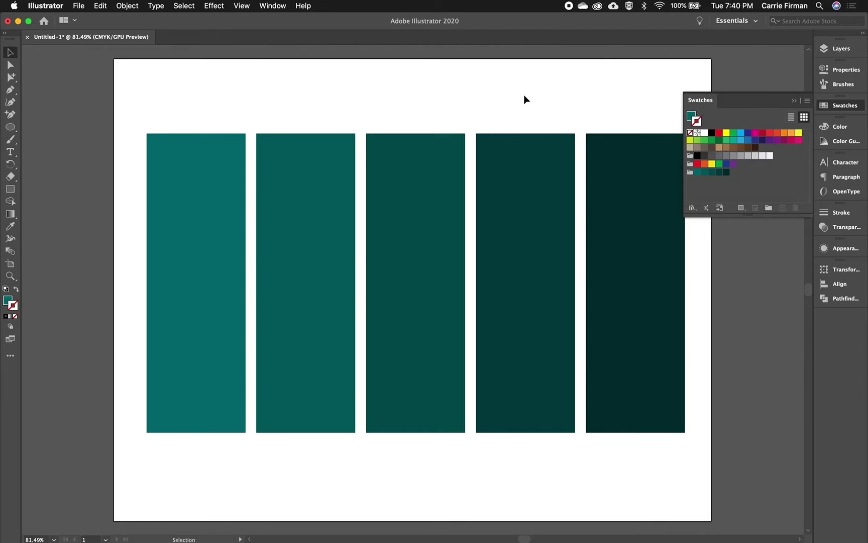
Slide the five rectangles left into an overlapping staggered cascade and select the three darker ones
drag(201, 241, 213, 199)
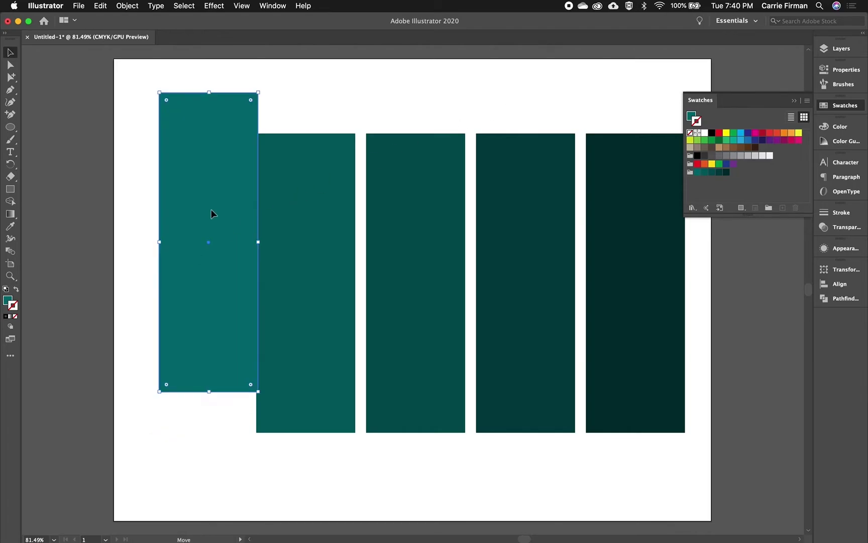
drag(319, 232, 290, 213)
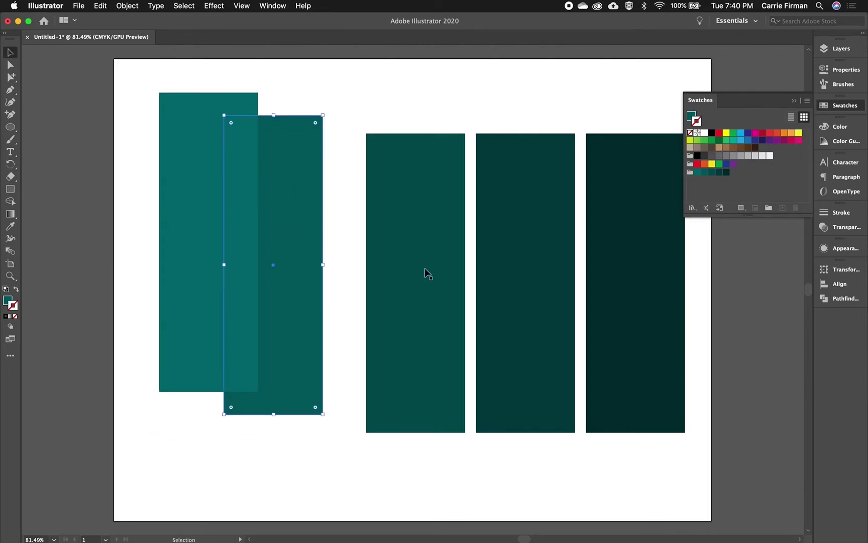
drag(425, 273, 325, 279)
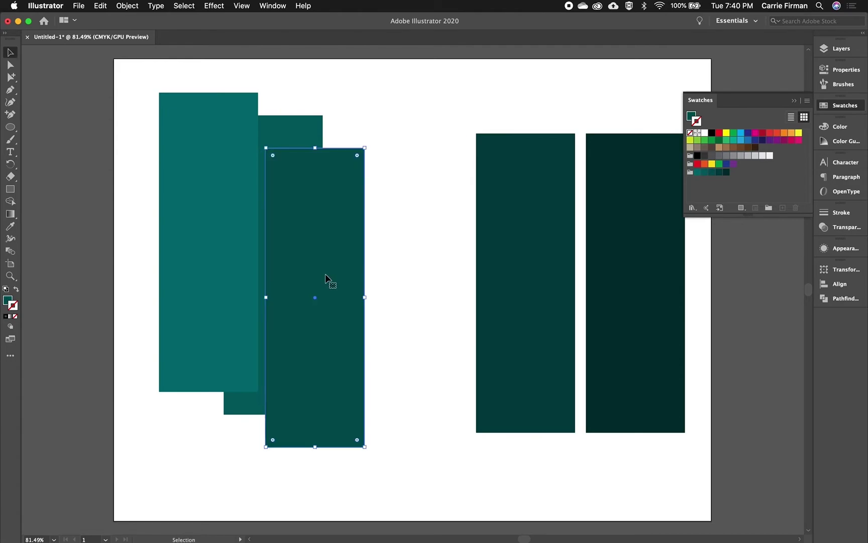
drag(504, 290, 328, 332)
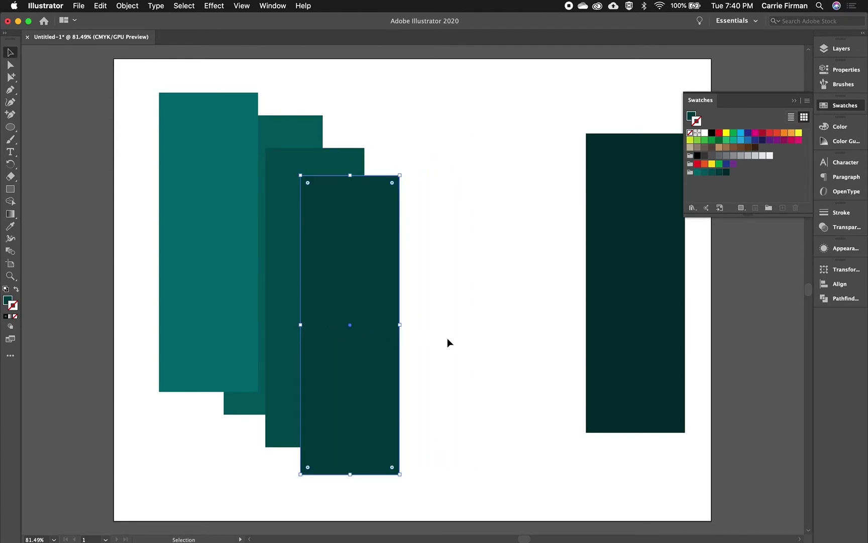
drag(628, 316, 371, 375)
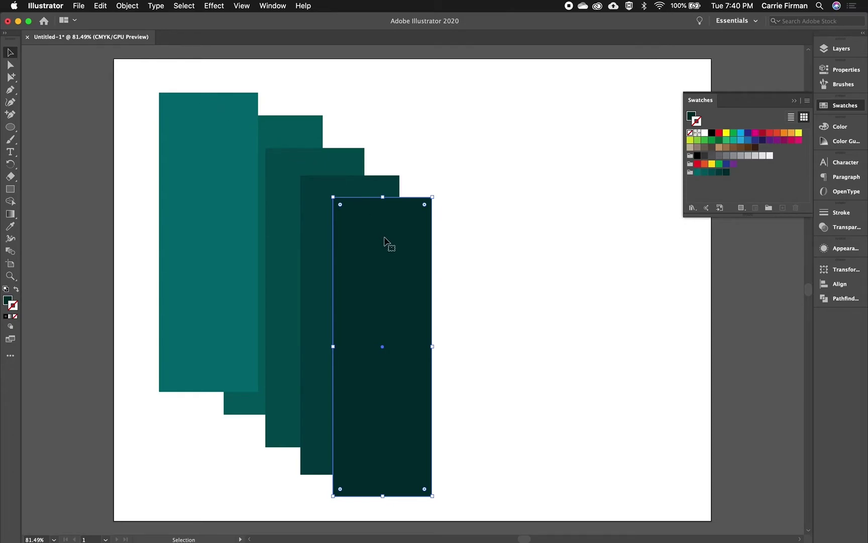
drag(480, 116, 350, 240)
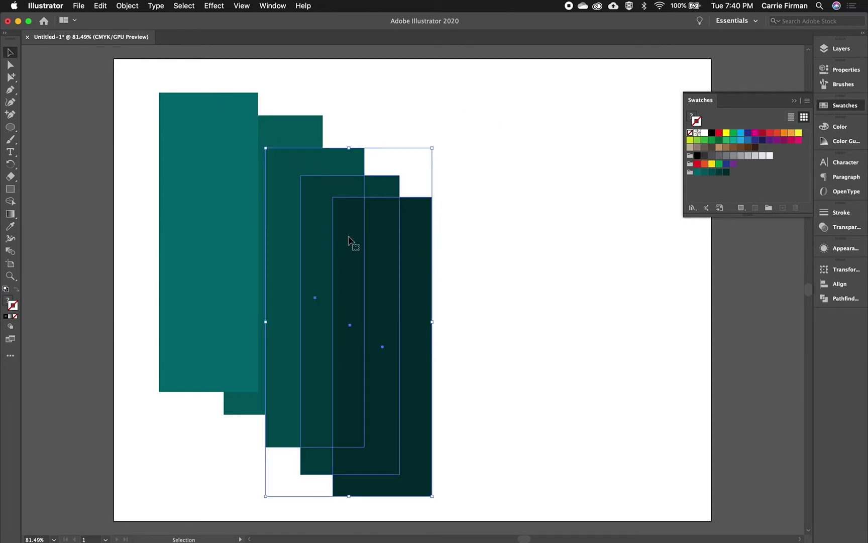
click(839, 48)
Expand Layer 1 in the Layers panel to list its five rectangles
click(704, 59)
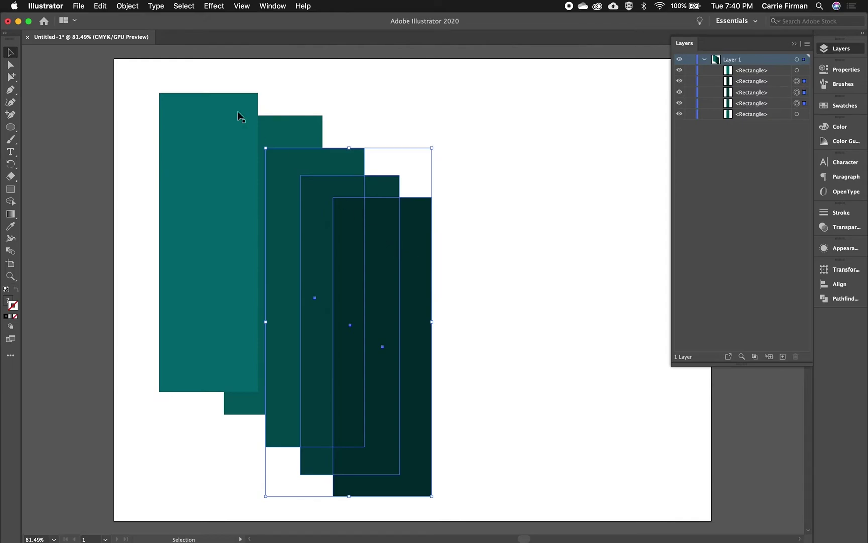
click(134, 8)
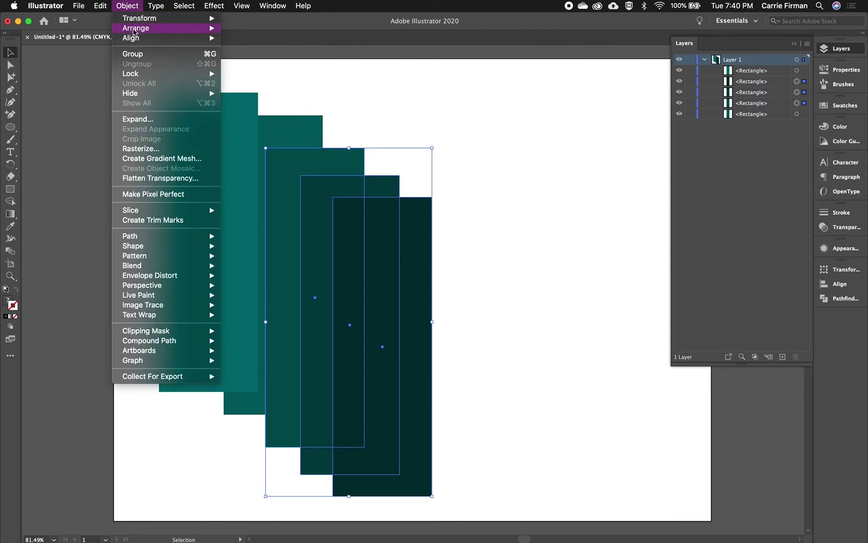
click(380, 244)
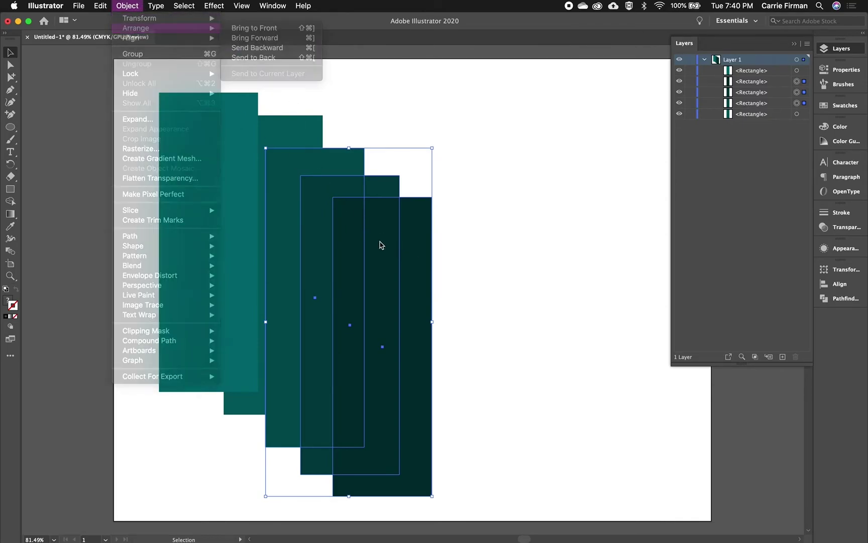
Send the three darker rectangles to the back with Arrange > Send to Back, then deselect
right_click(413, 238)
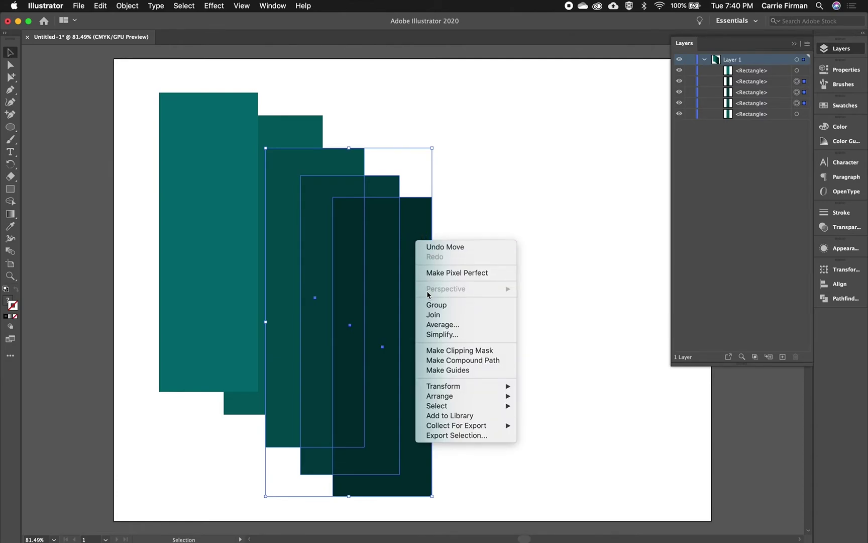
mouse_move(444, 397)
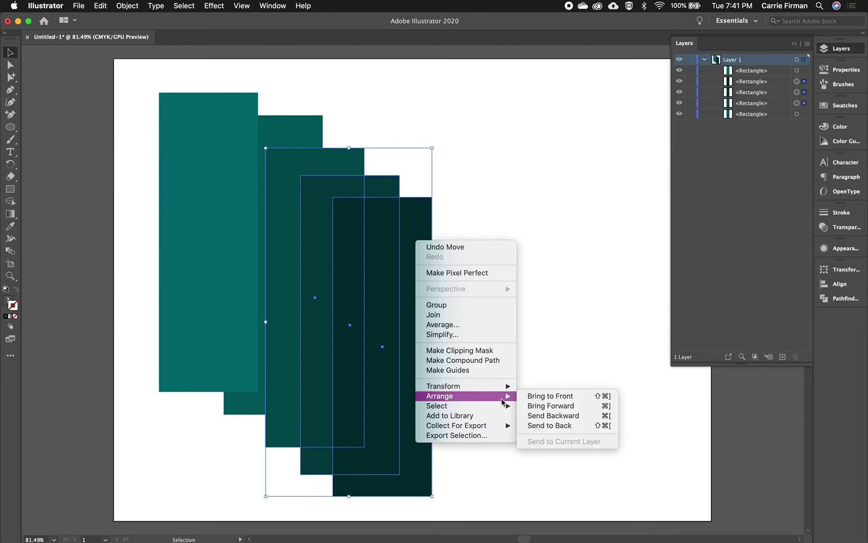
click(554, 426)
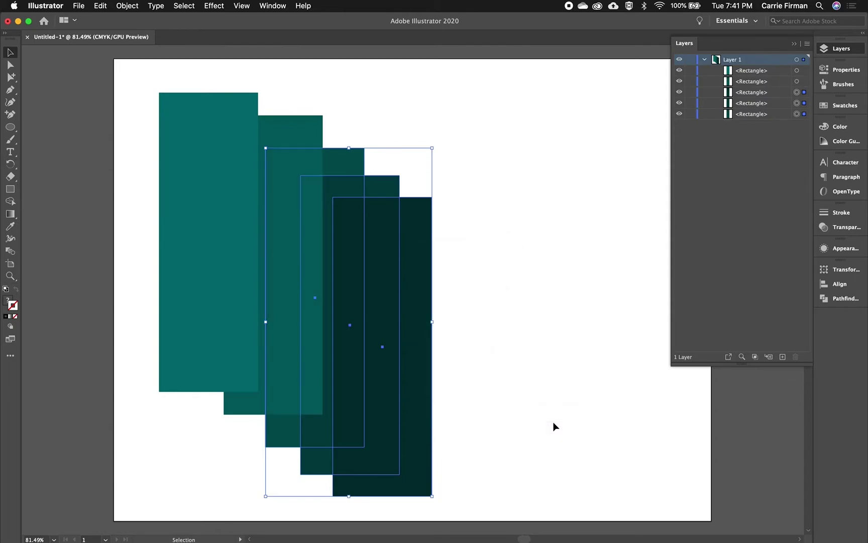
click(512, 353)
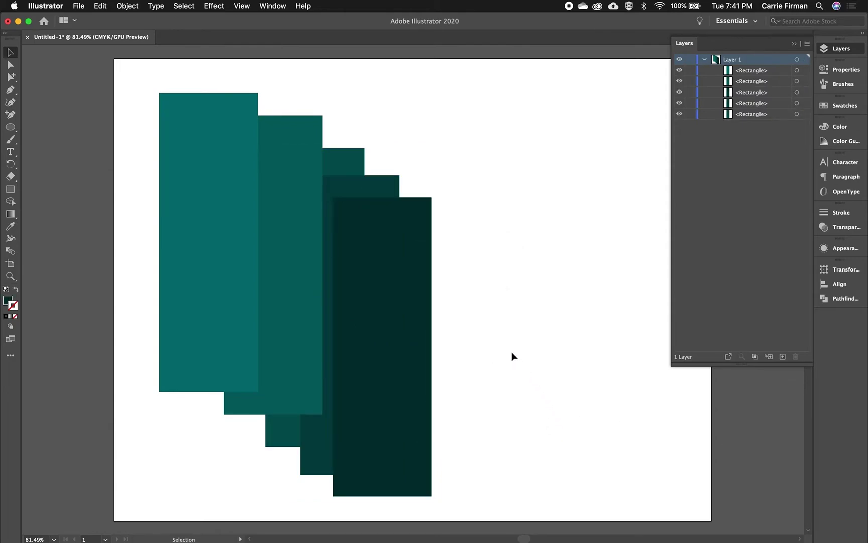
Send the fourth rectangle to the back with Arrange > Send to Back
right_click(395, 188)
click(386, 188)
click(380, 189)
right_click(381, 189)
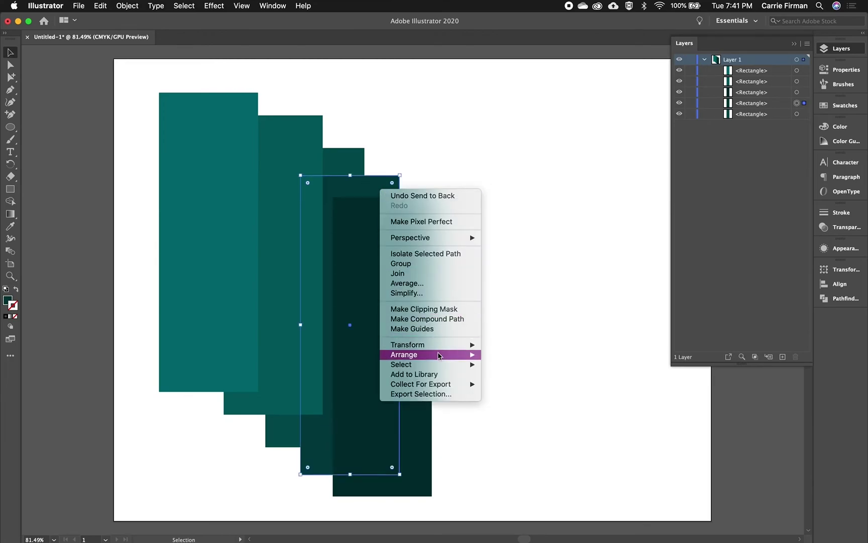
mouse_move(438, 359)
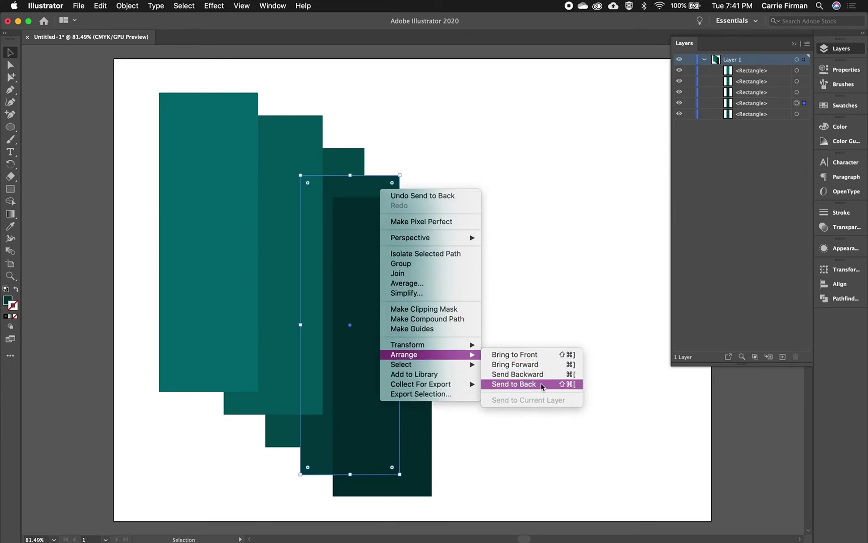
click(575, 384)
Send the darkest rectangle to the back with Shift+Cmd+[, then deselect it
click(413, 278)
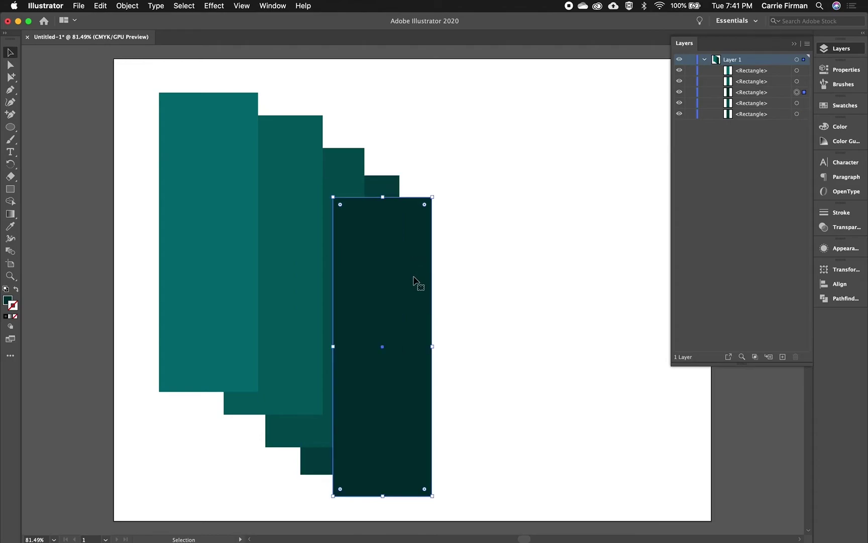
key(super+shift+bracketleft)
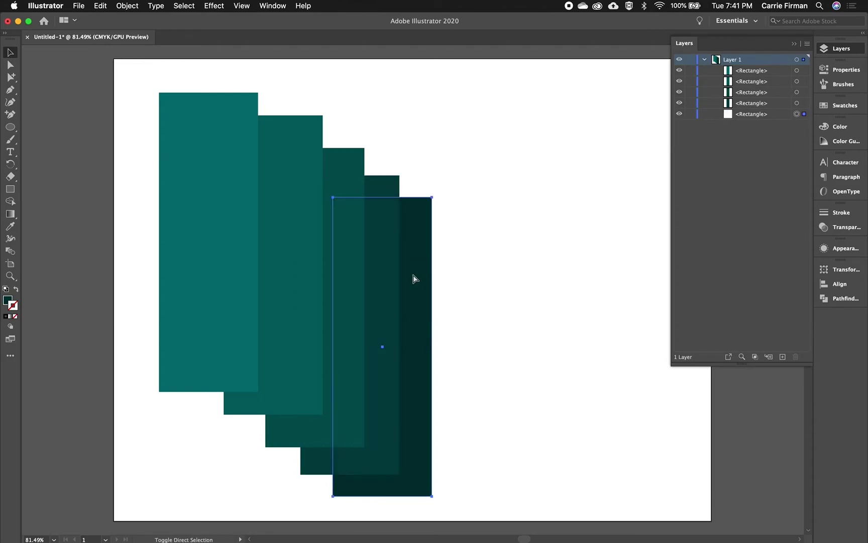
click(546, 257)
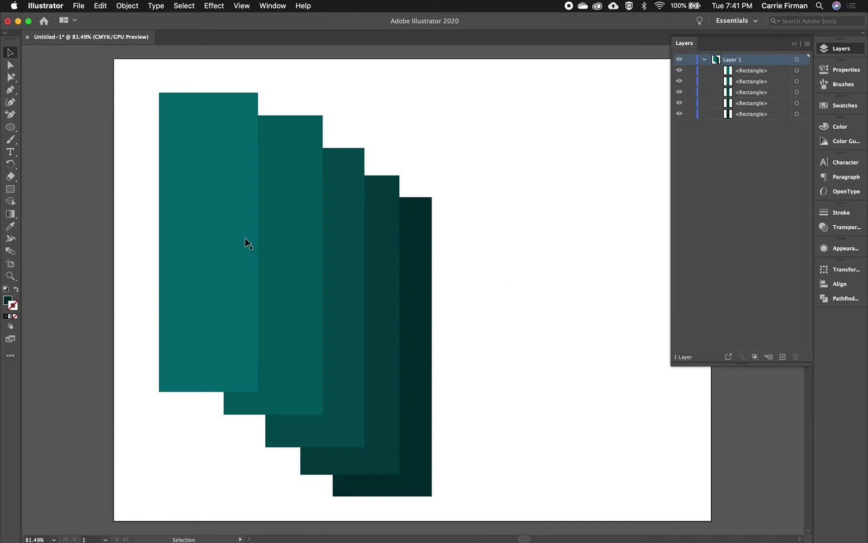
Select all five rectangles and bring up the Transparency panel
drag(217, 79, 459, 259)
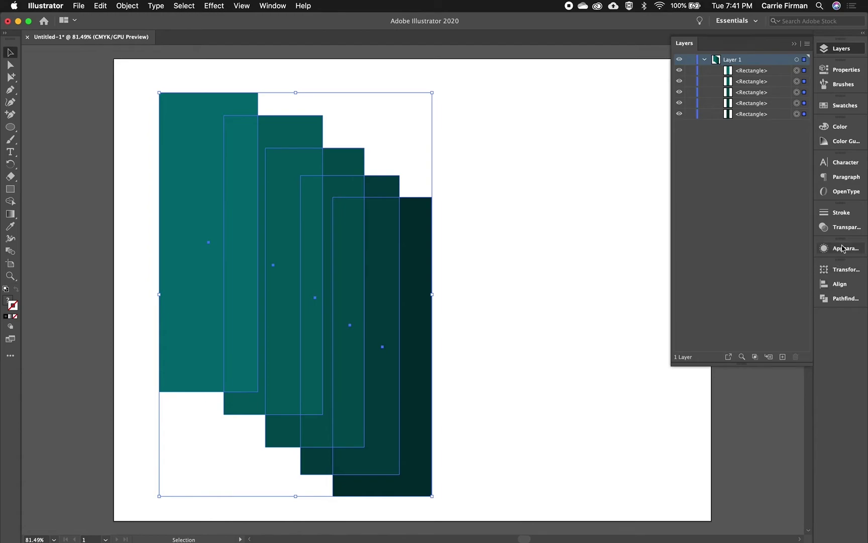
click(844, 228)
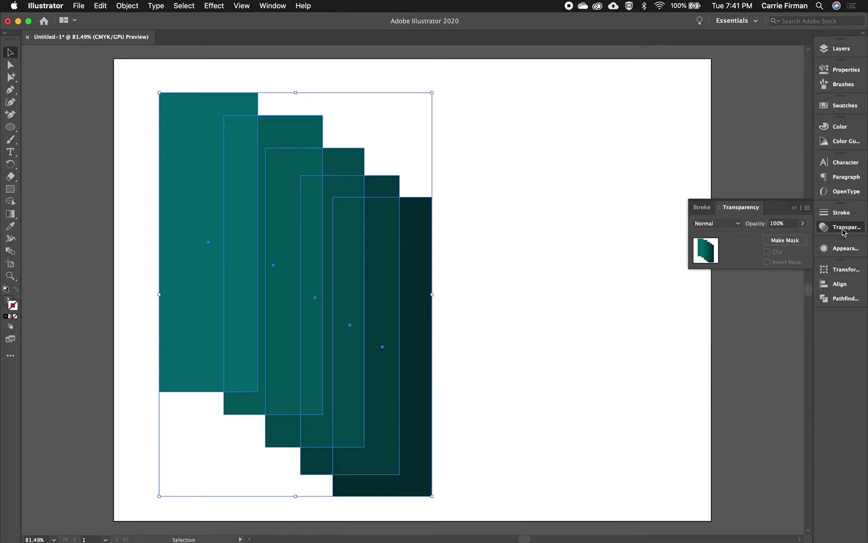
click(268, 6)
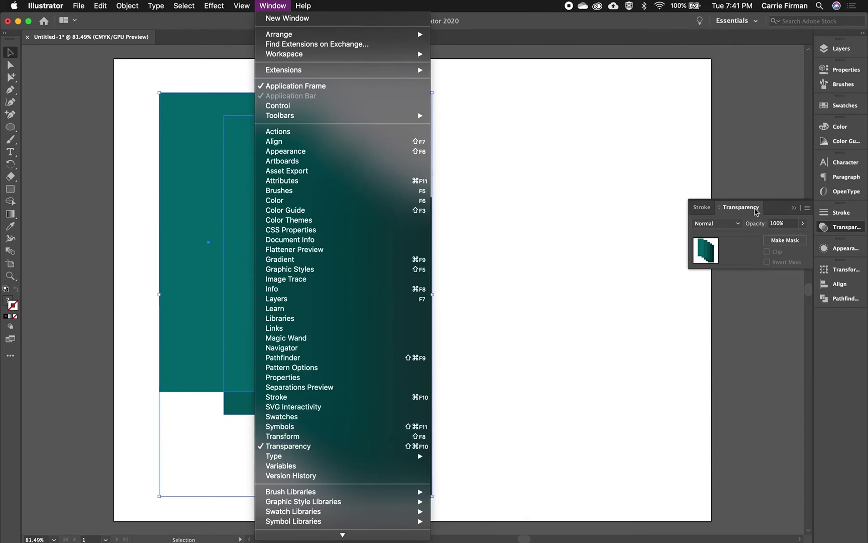
click(756, 210)
Try 50% opacity on the five rectangles, preview it, then undo back to 100%
click(790, 224)
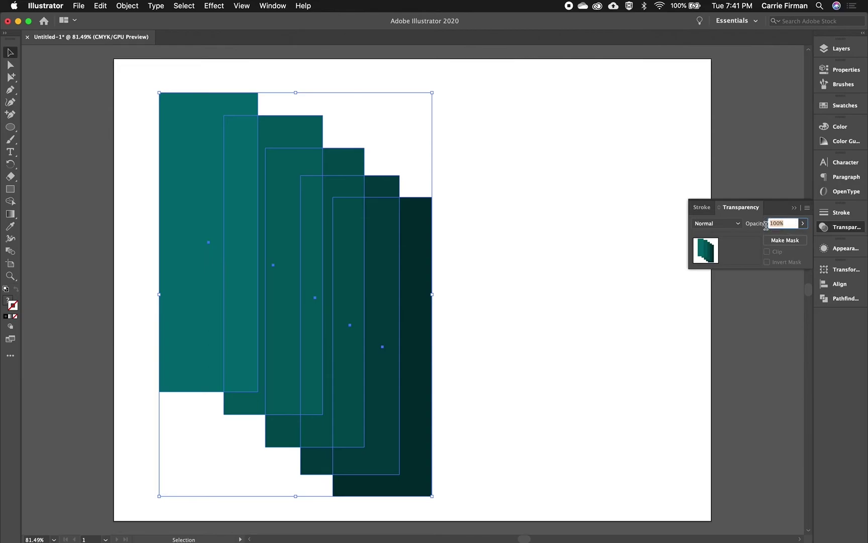
text(50)
key(Return)
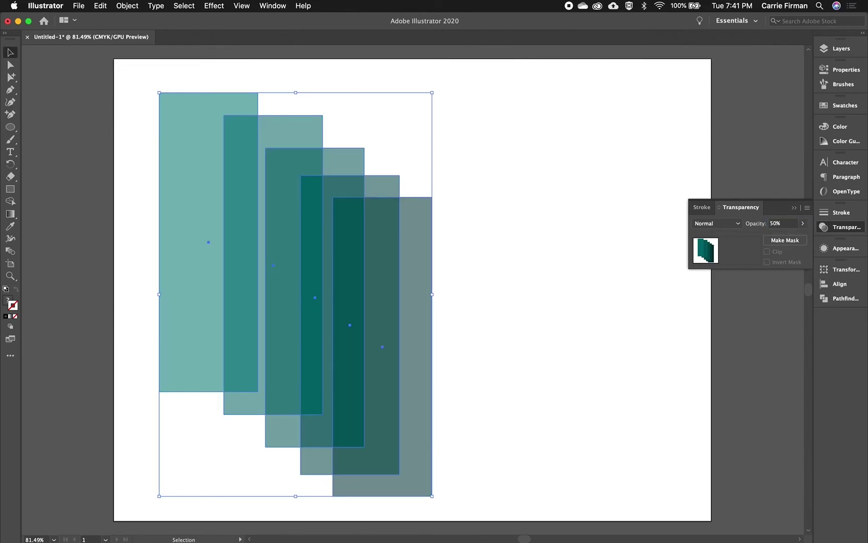
click(532, 240)
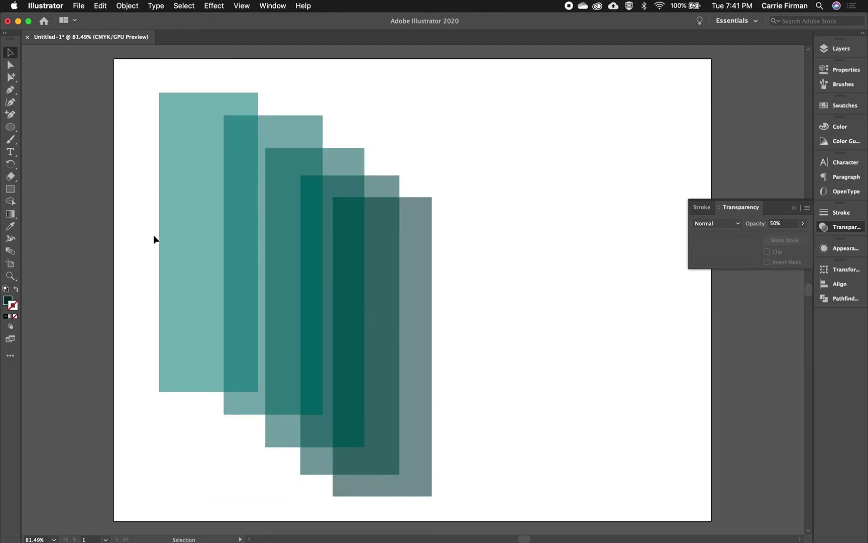
key(super+z)
key(super+z)
Apply 50% opacity to all five rectangles, deselect them, and pick the Rectangle tool
key(super+z)
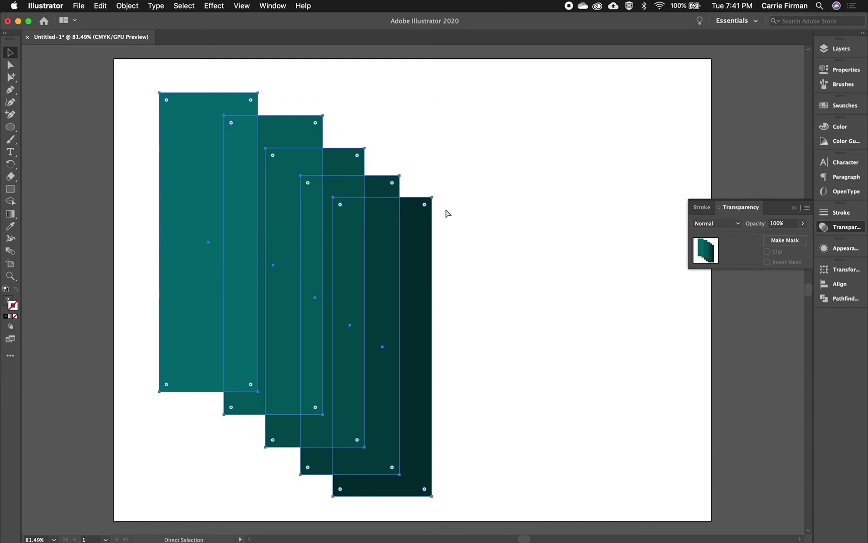
key(super+z)
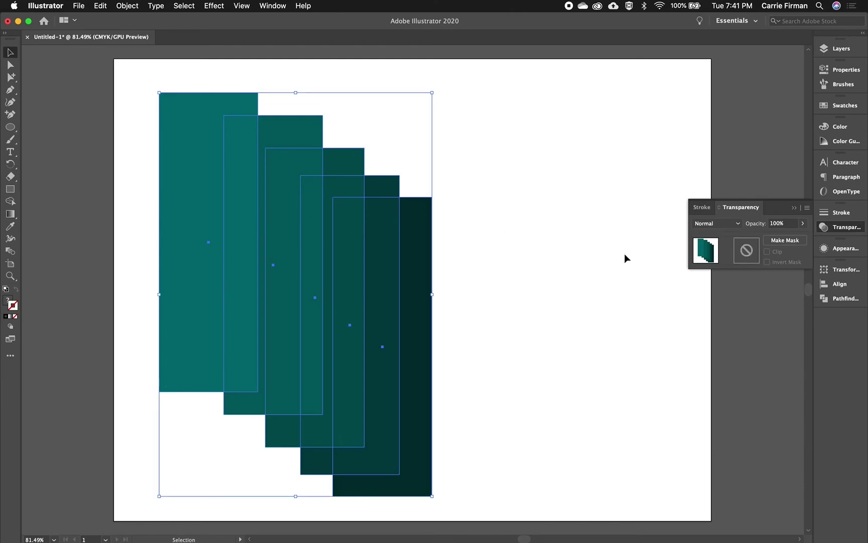
click(787, 223)
text(50)
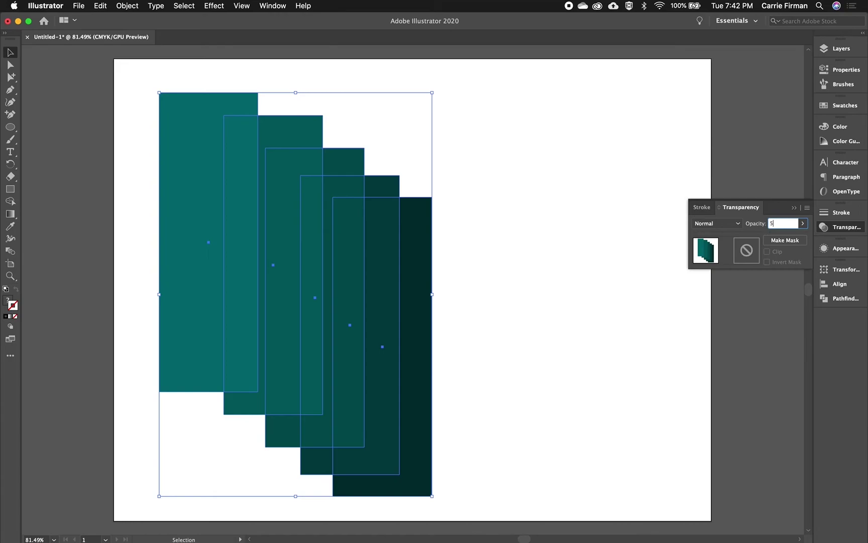
key(Return)
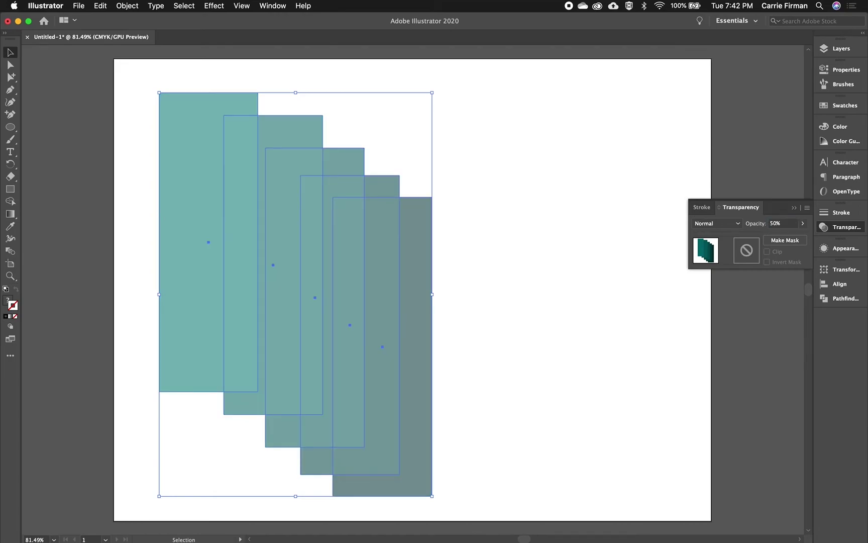
click(494, 277)
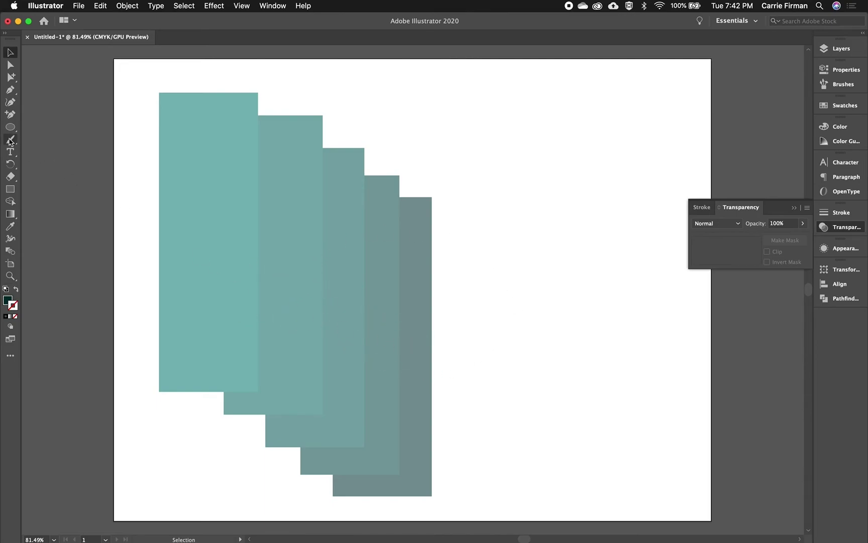
click(11, 190)
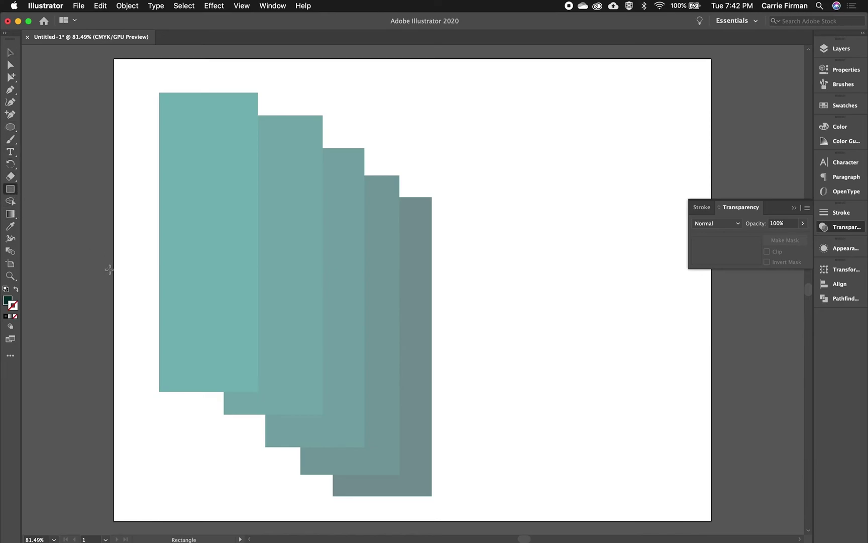
Draw a long horizontal bar across the rectangles, undoing an accidental shift of the teal rectangles
drag(136, 245, 614, 297)
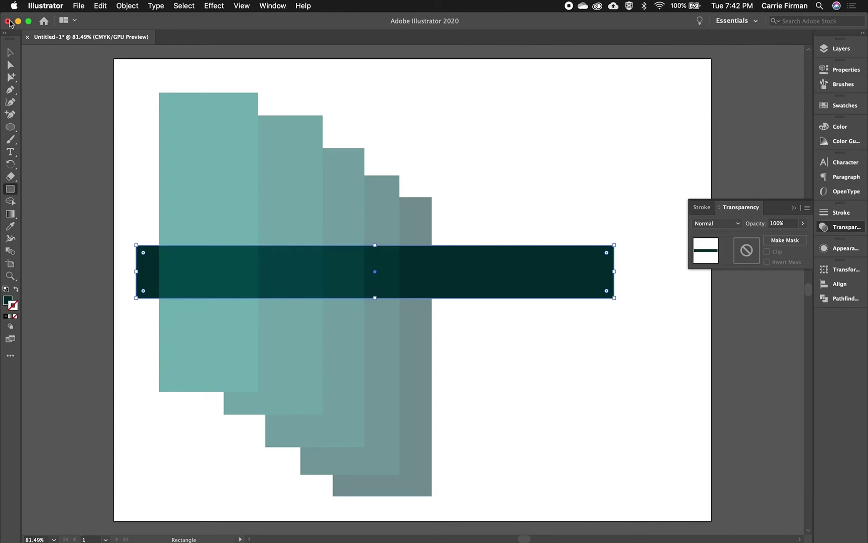
click(10, 52)
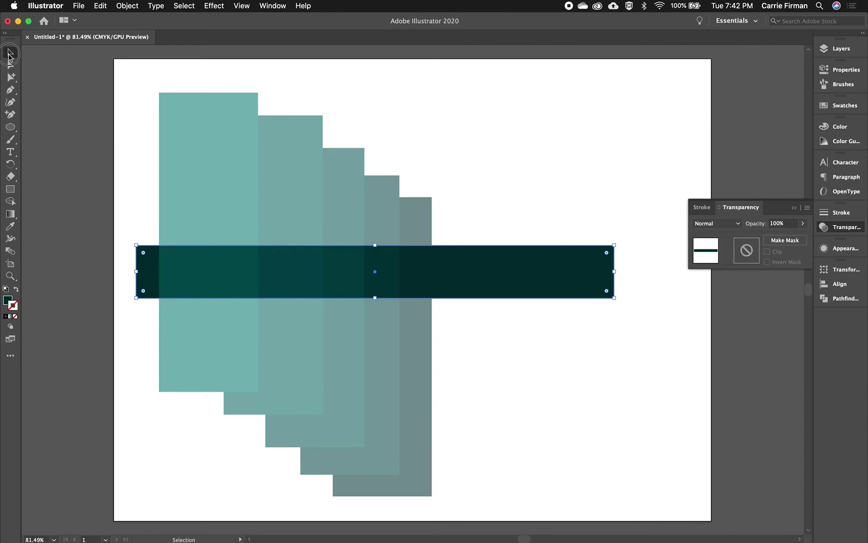
click(134, 87)
drag(223, 182, 294, 185)
key(super+z)
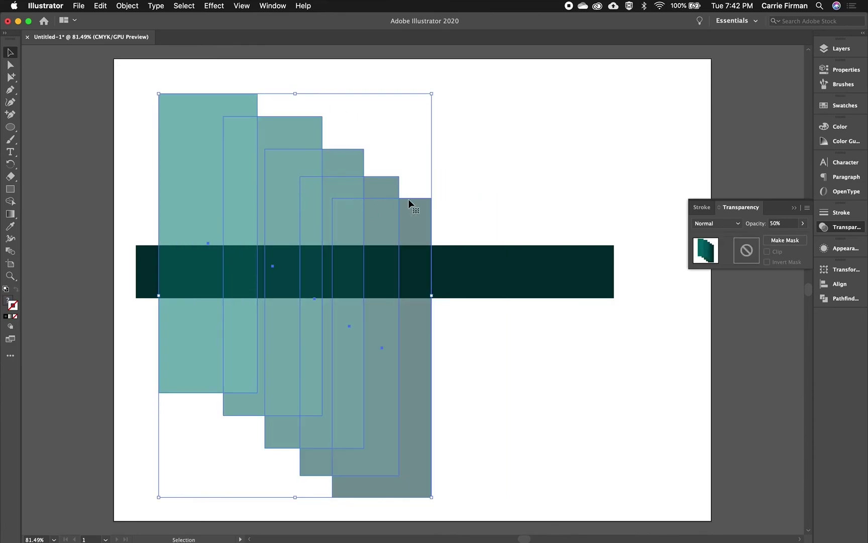
click(478, 181)
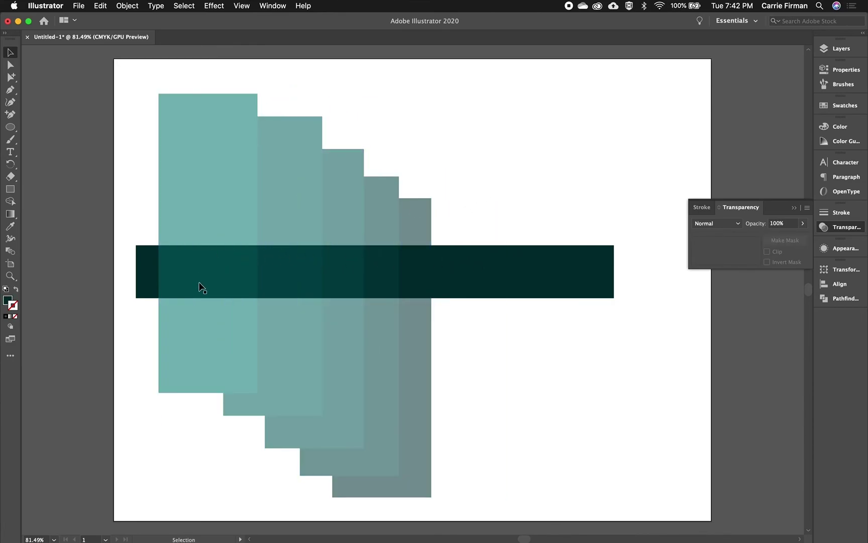
click(424, 226)
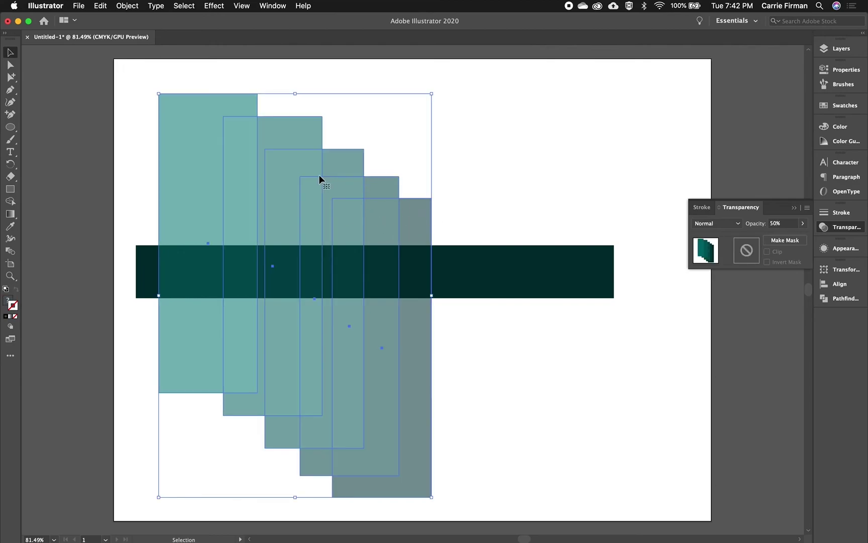
Set the five selected teal rectangles to 50% opacity, then deselect to view them
key(super+z)
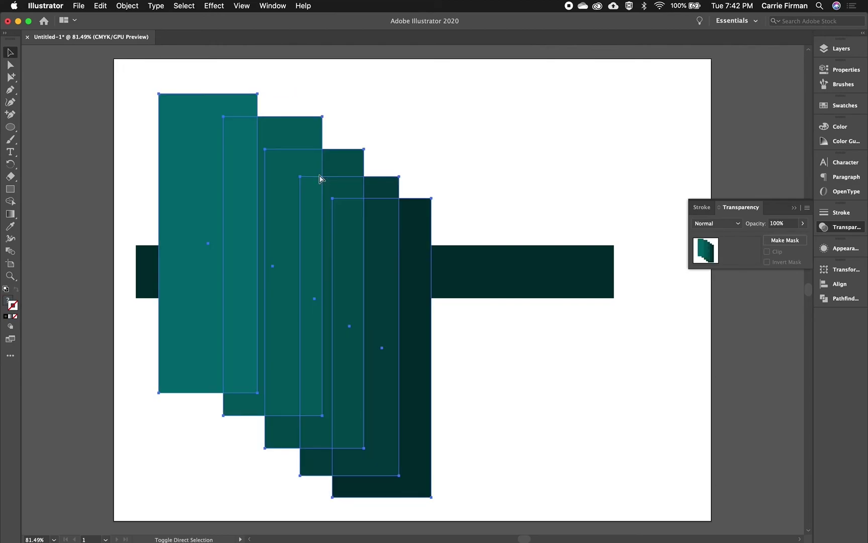
click(769, 224)
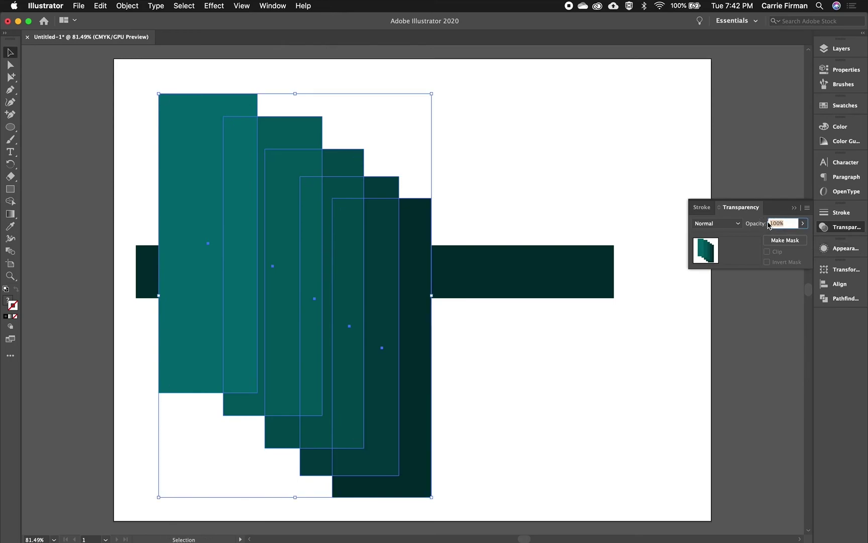
text(50)
key(Return)
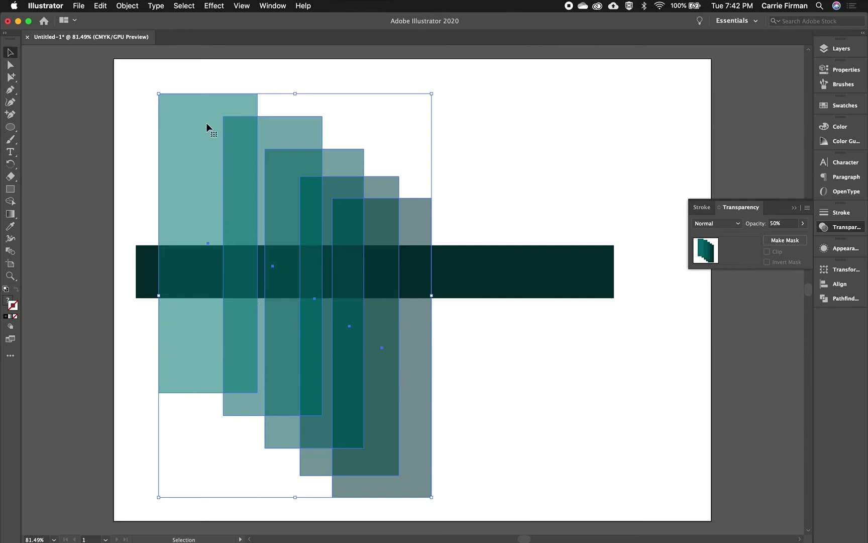
click(562, 357)
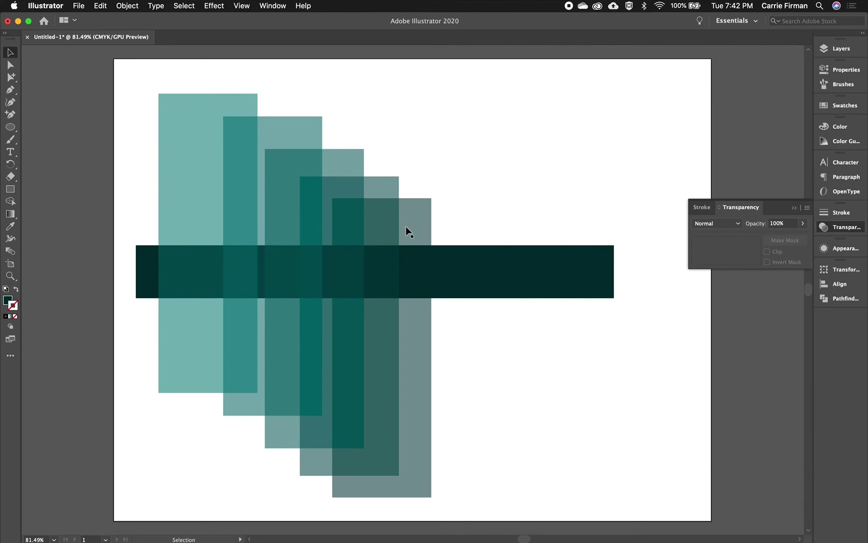
Shift the rightmost rectangle right and lower, then select the leftmost light-teal rectangle
drag(414, 224, 458, 186)
click(539, 153)
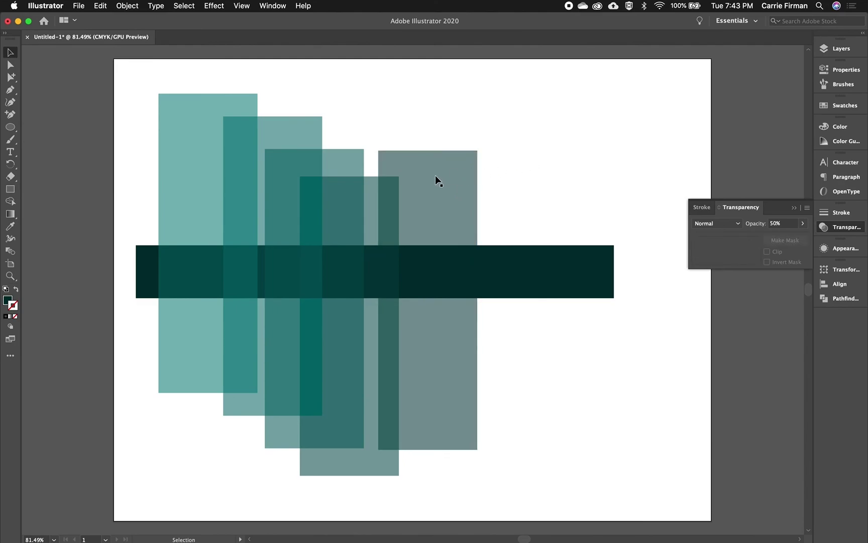
drag(434, 175, 443, 224)
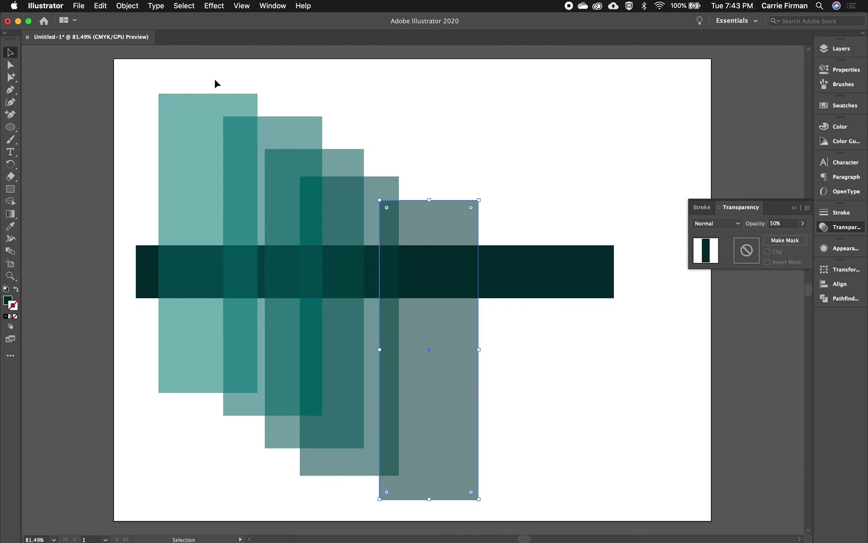
drag(215, 80, 485, 220)
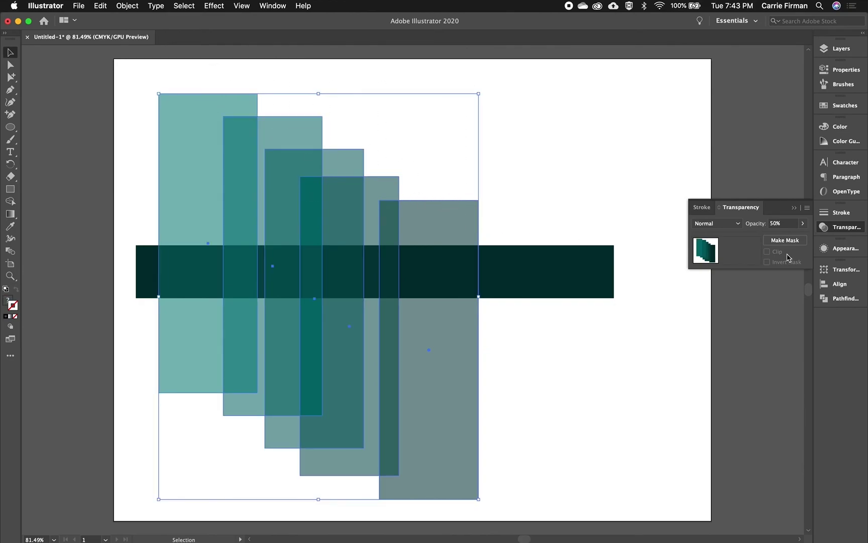
click(561, 189)
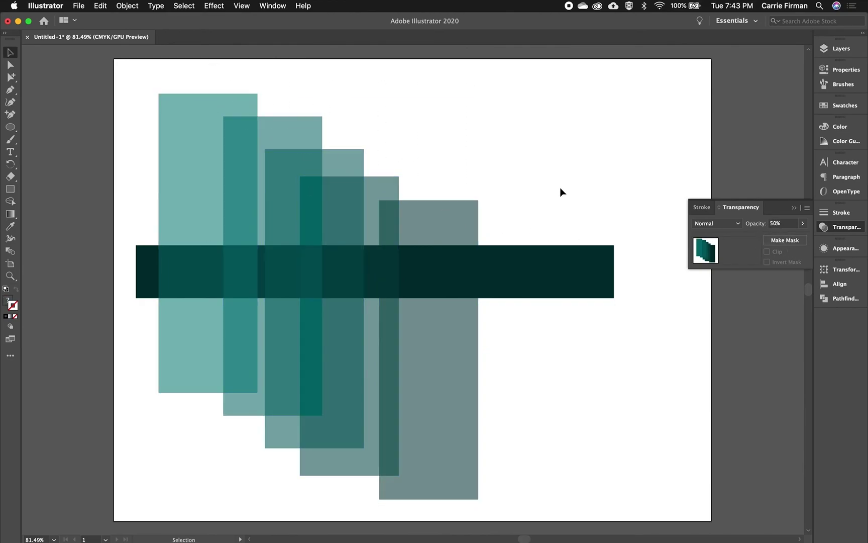
click(160, 131)
Set the leftmost rectangle to 75% opacity and the fourth rectangle to 30%
click(757, 224)
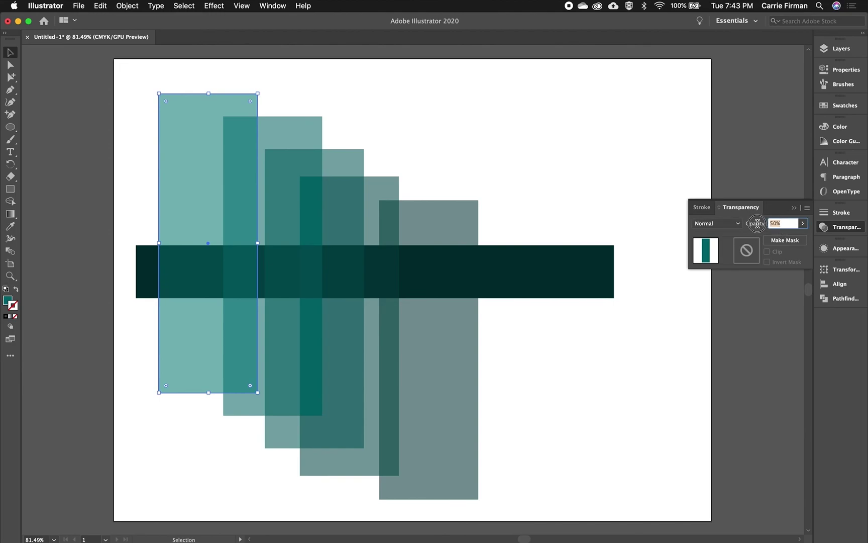
text(75)
key(Return)
click(292, 137)
click(384, 193)
click(766, 224)
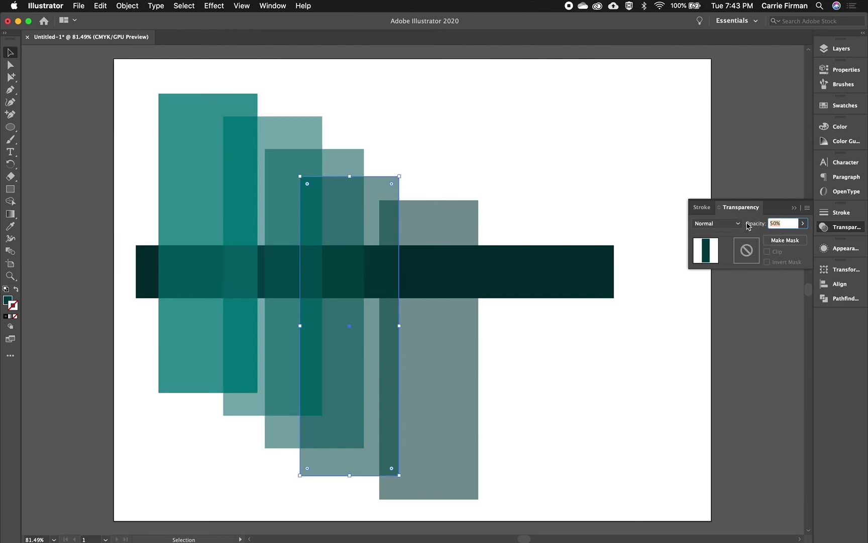
text(30)
key(Return)
Set the rightmost rectangle to 90% opacity, reselect it, and show the Swatches panel
click(463, 229)
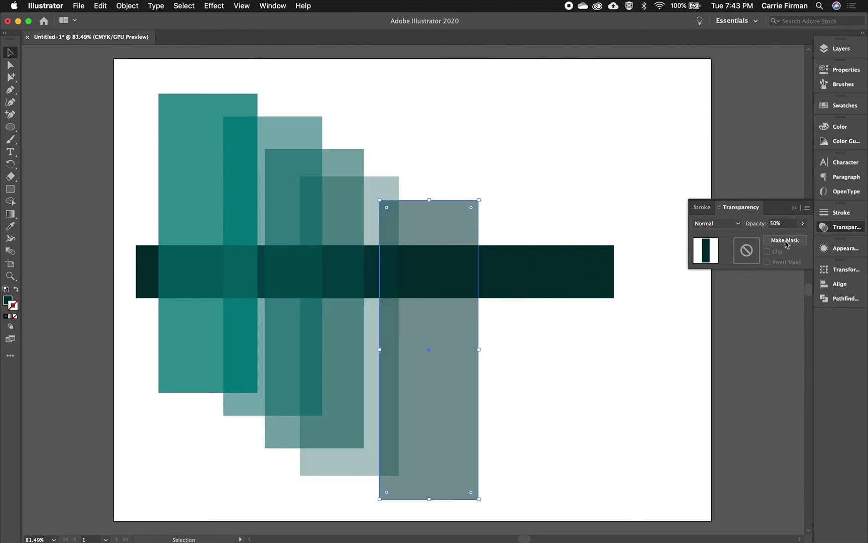
click(755, 223)
text(90)
key(Return)
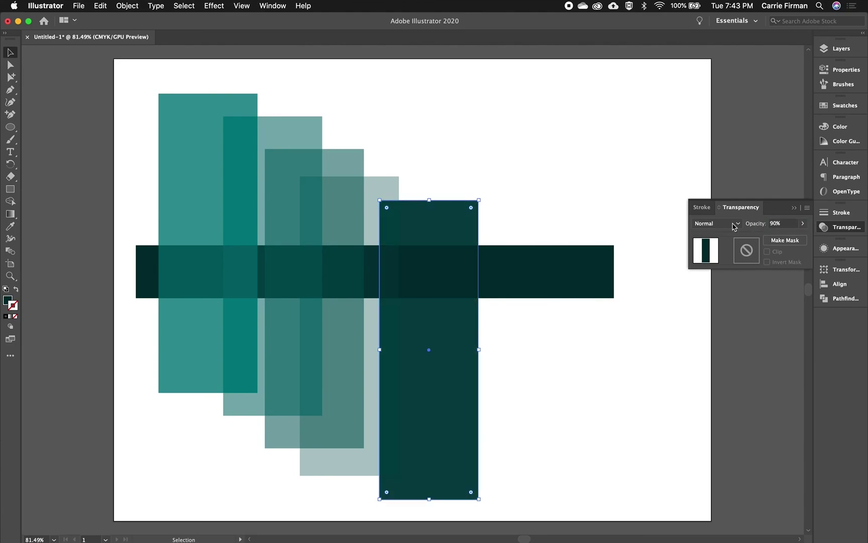
click(540, 176)
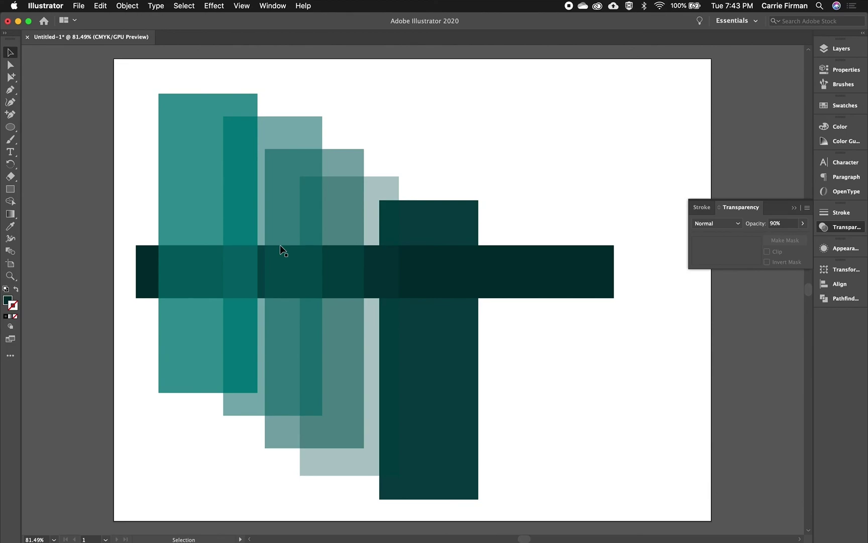
click(402, 232)
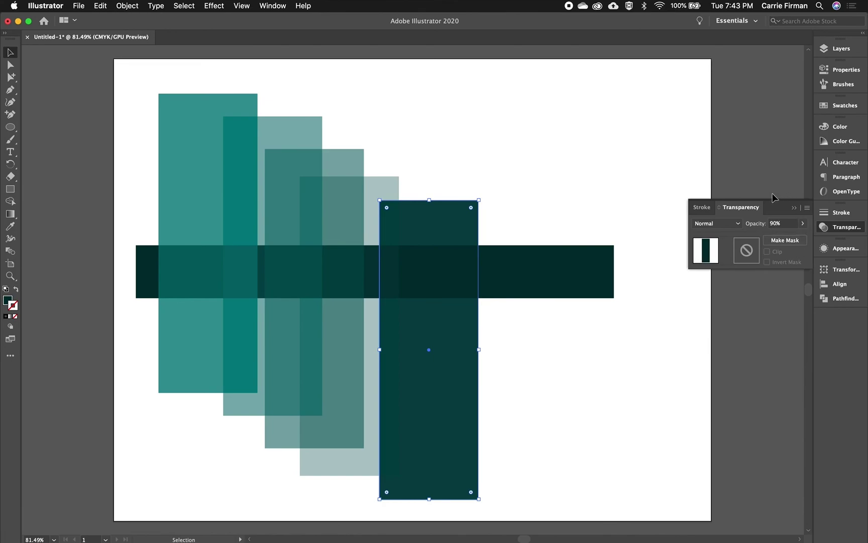
click(850, 108)
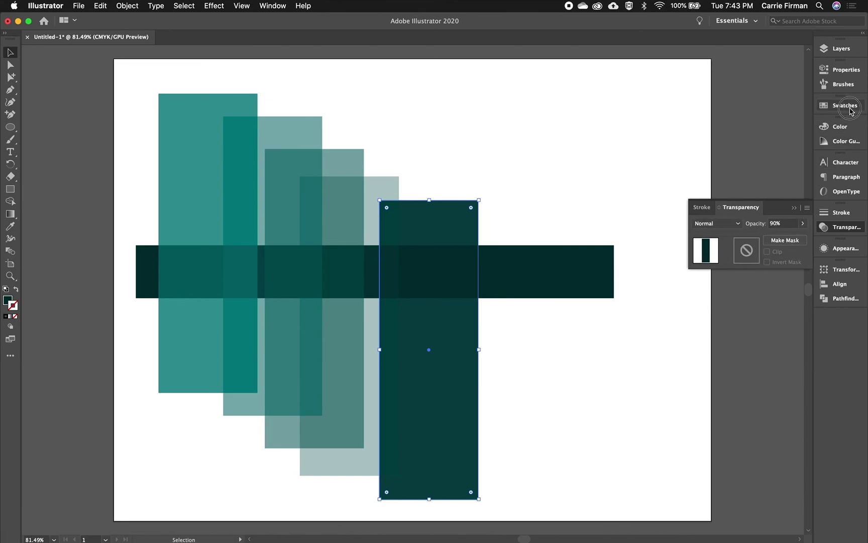